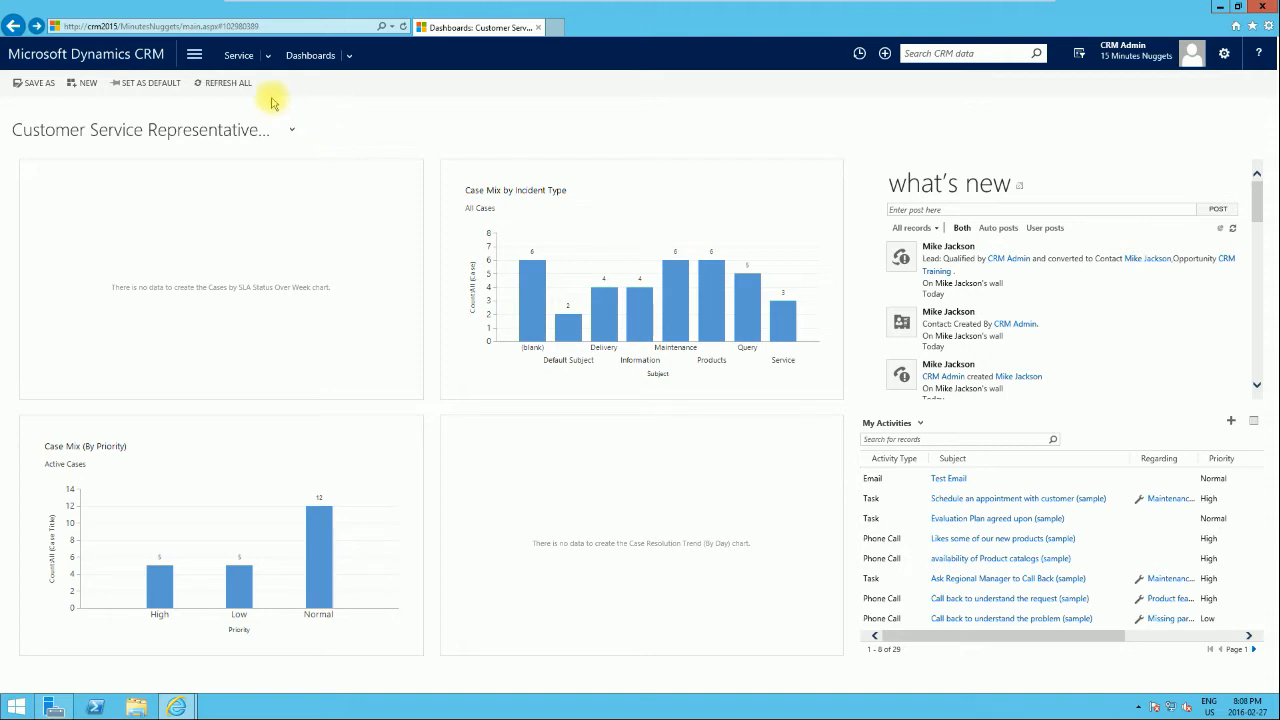
Step: Go to the Sales area and open the My Open Leads view
{"action": "left_click", "coordinate": [195, 58]}
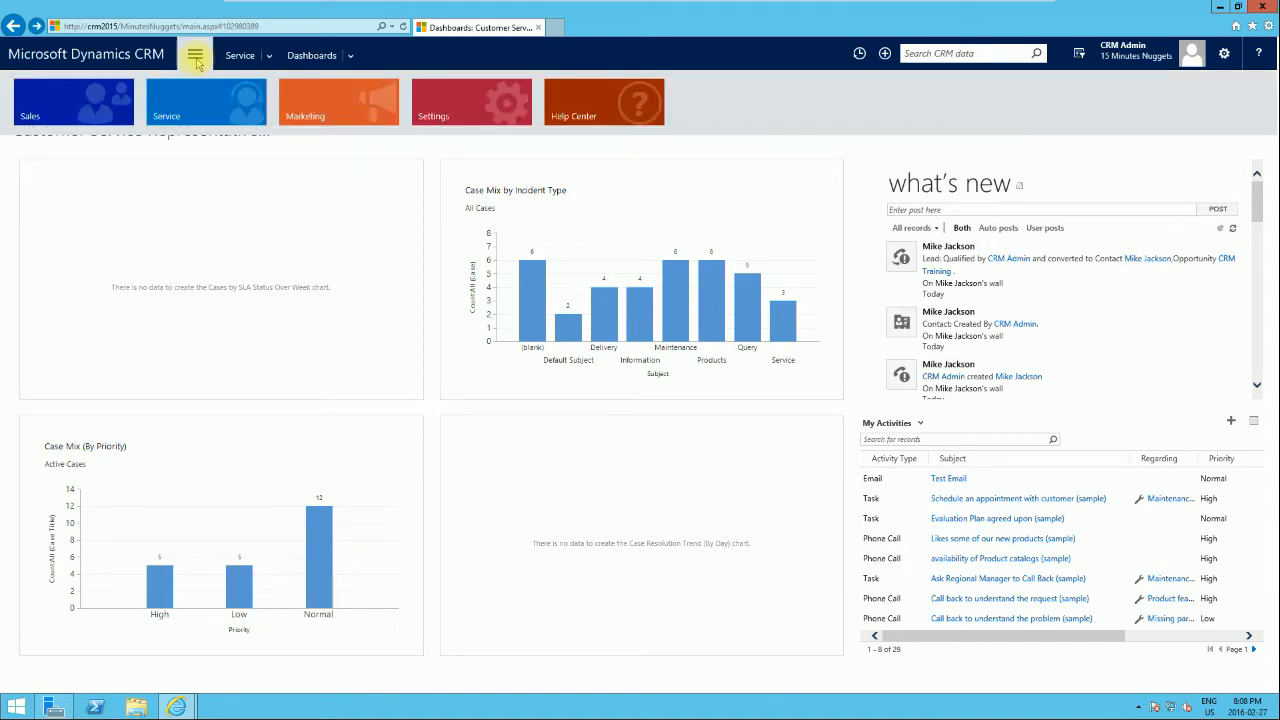
{"action": "left_click", "coordinate": [95, 104]}
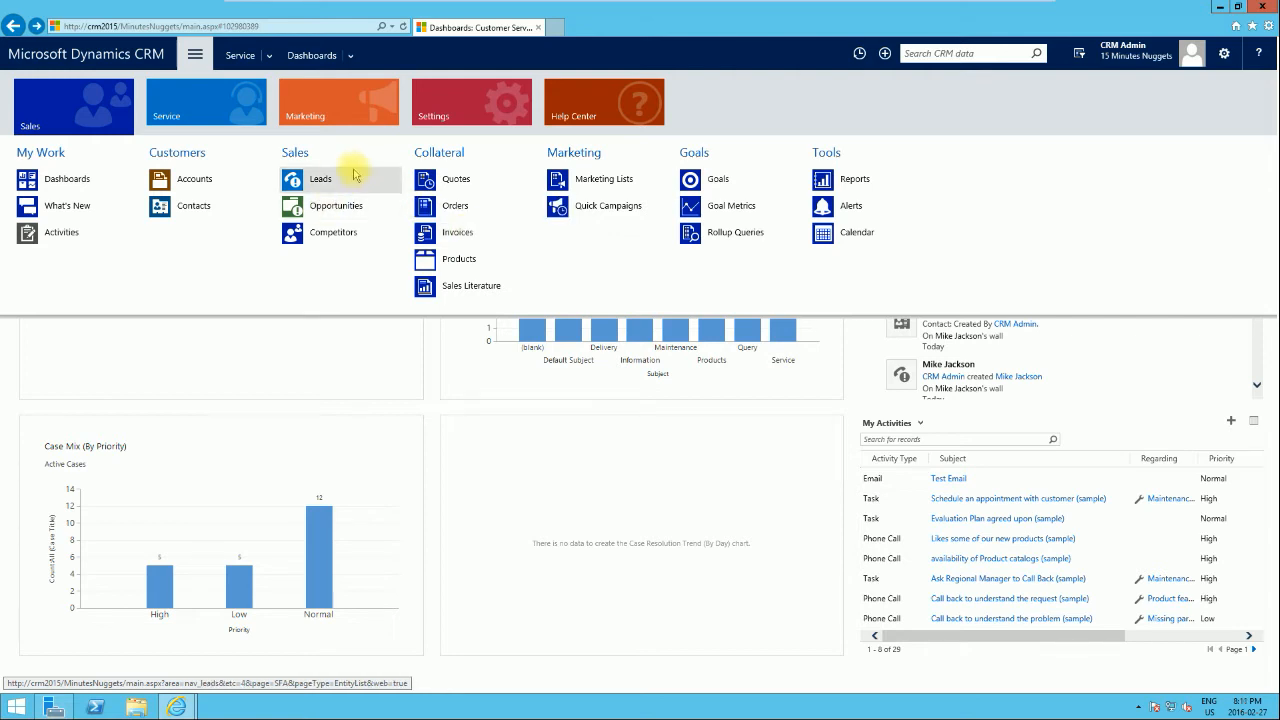
{"action": "left_click", "coordinate": [322, 179]}
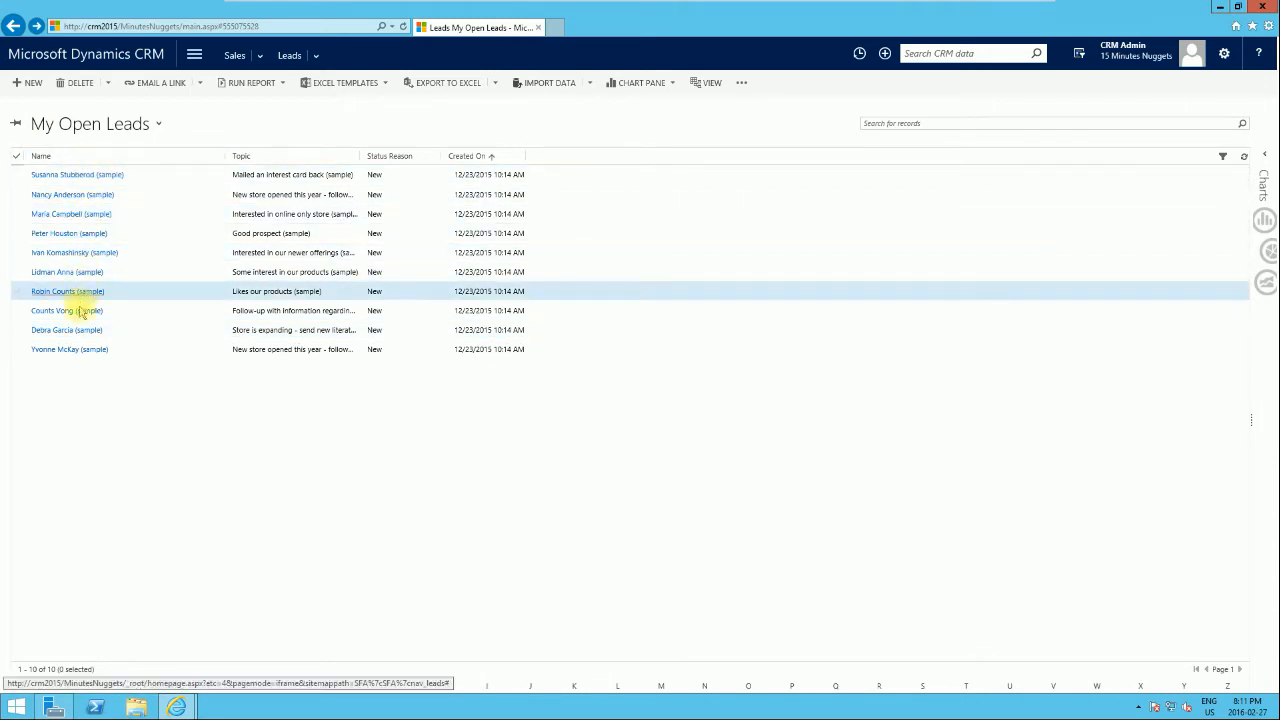
Step: Create a blank New Lead form from the My Open Leads toolbar
{"action": "left_click", "coordinate": [30, 84]}
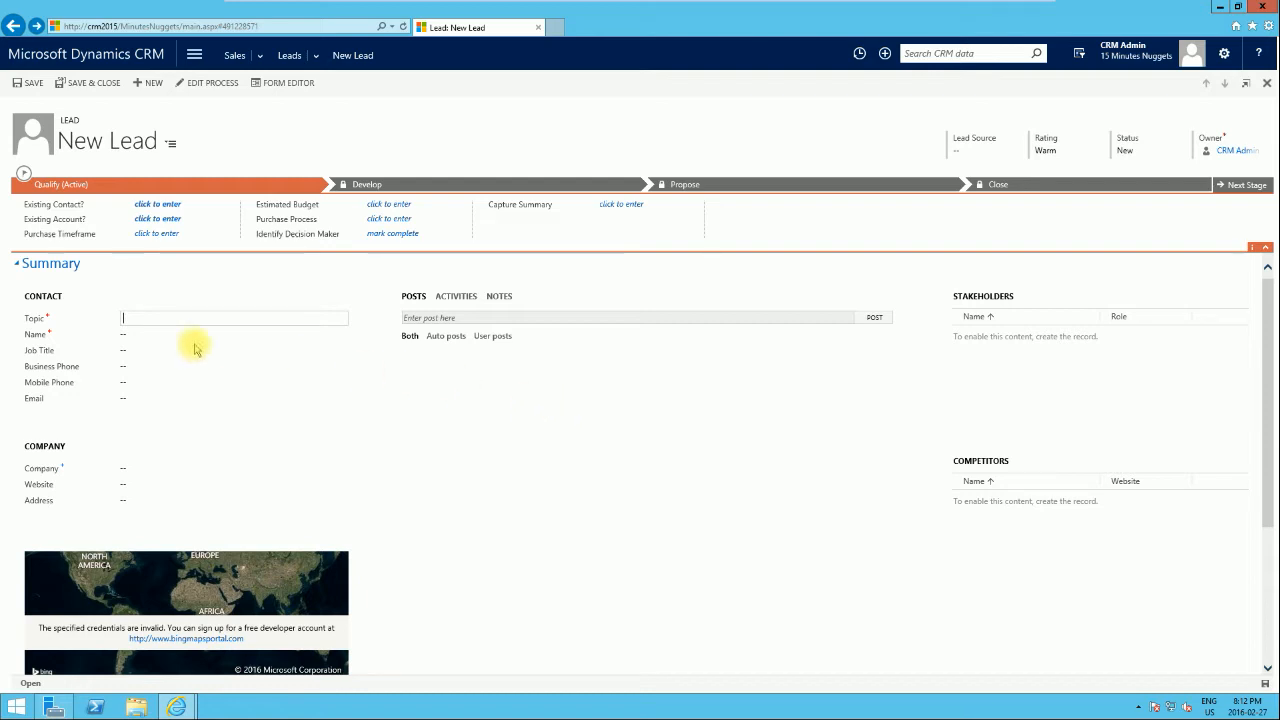
Step: Enter topic 'CRM Training' and the contact's first and last name, then save the lead
{"action": "mouse_move", "coordinate": [50, 326]}
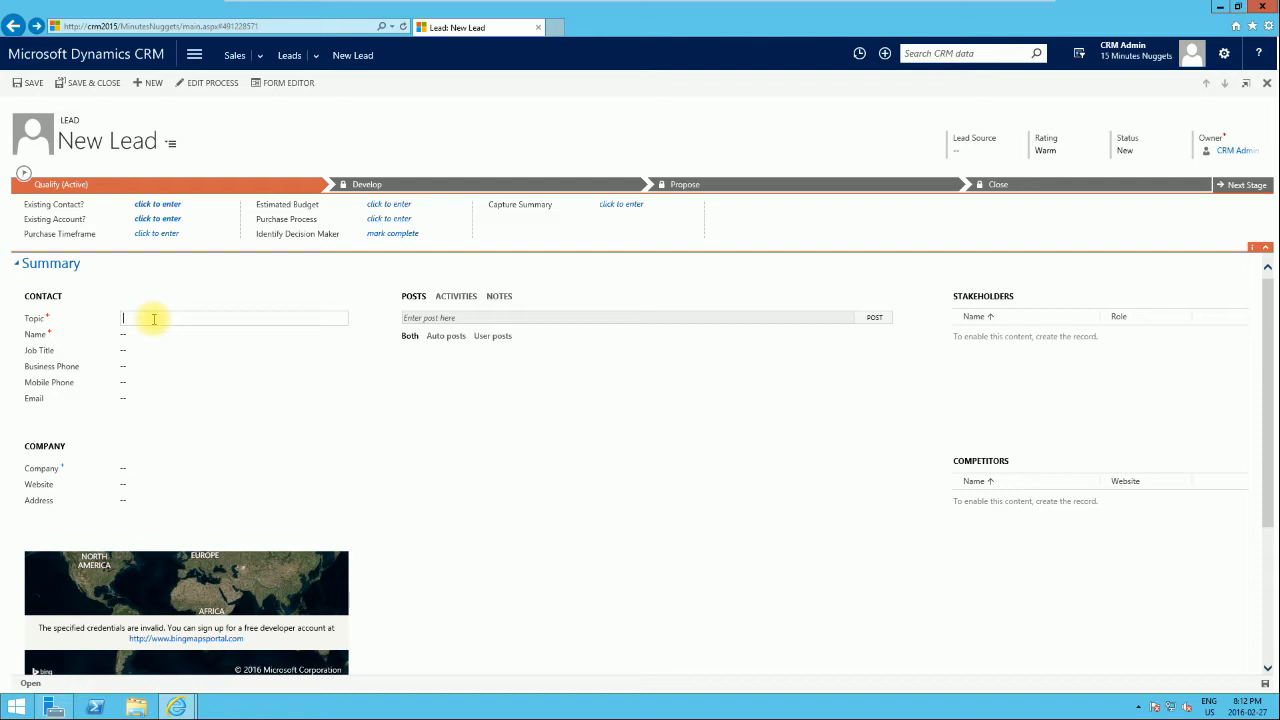
{"action": "type", "text": "CRM"}
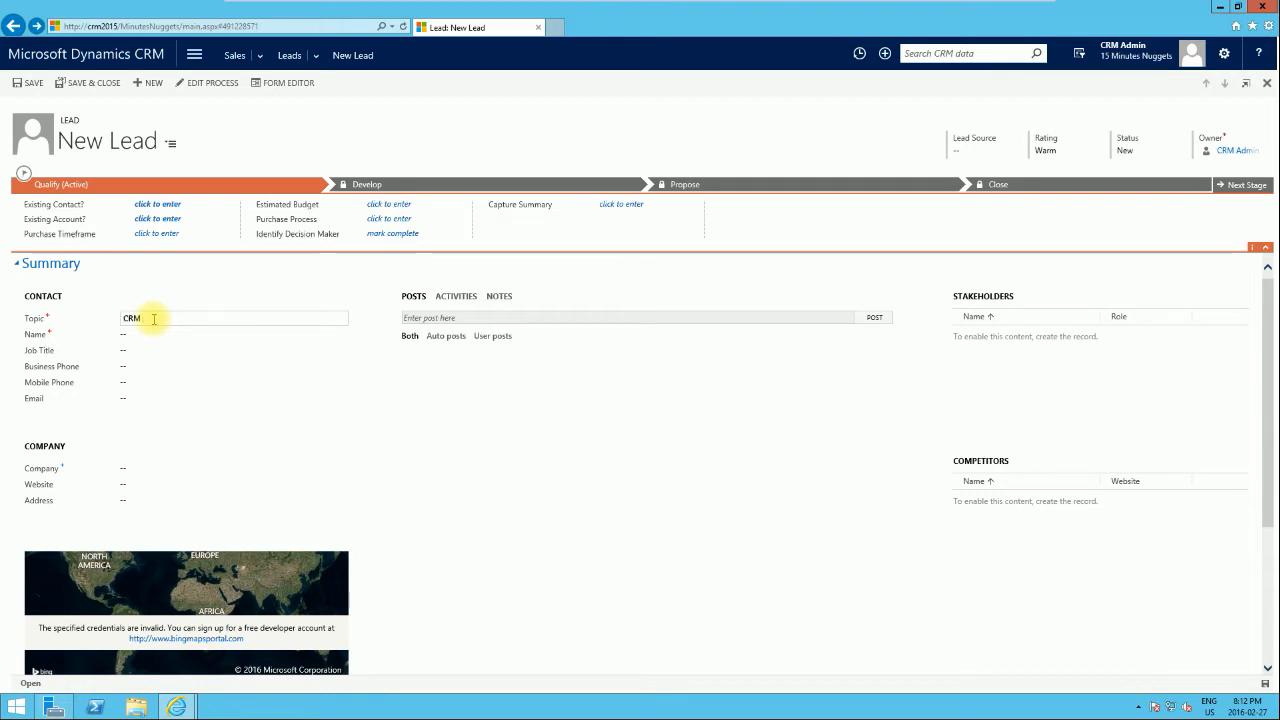
{"action": "type", "text": " Training"}
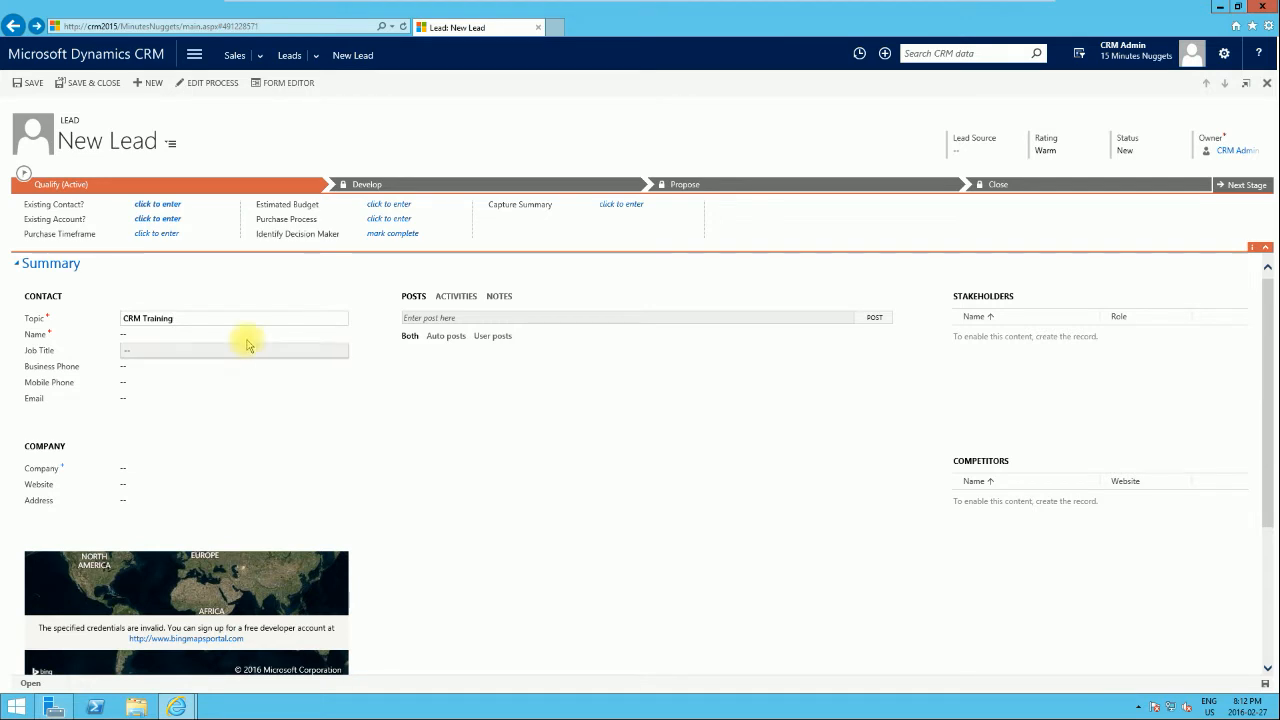
{"action": "left_click", "coordinate": [210, 335]}
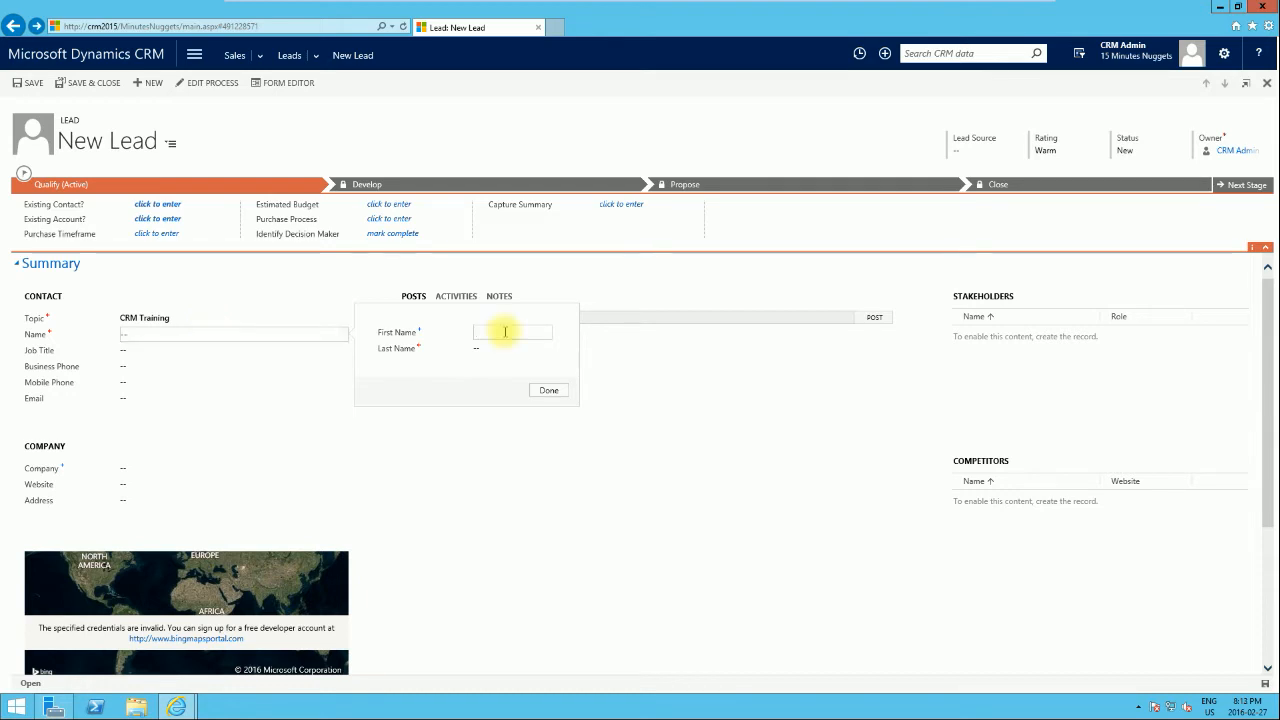
{"action": "type", "text": "Joh"}
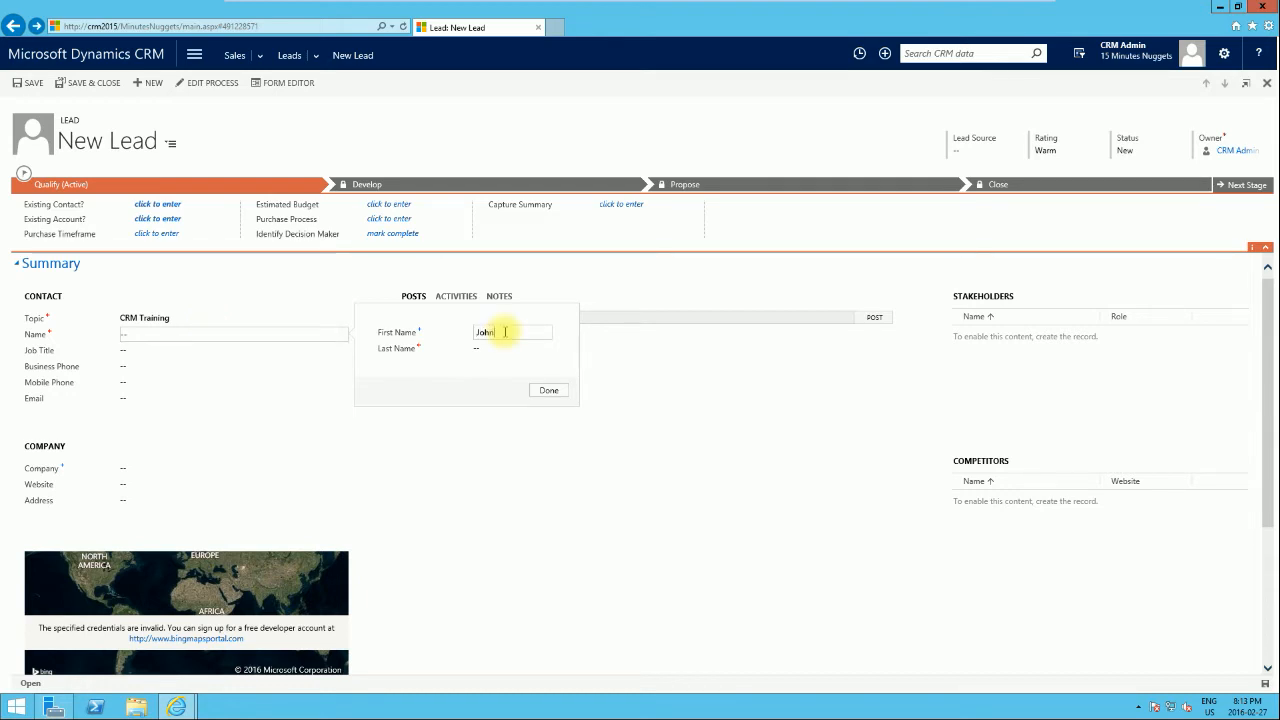
{"action": "type", "text": "n"}
{"action": "key", "text": "Tab"}
{"action": "type", "text": "Smith"}
{"action": "left_click", "coordinate": [552, 391]}
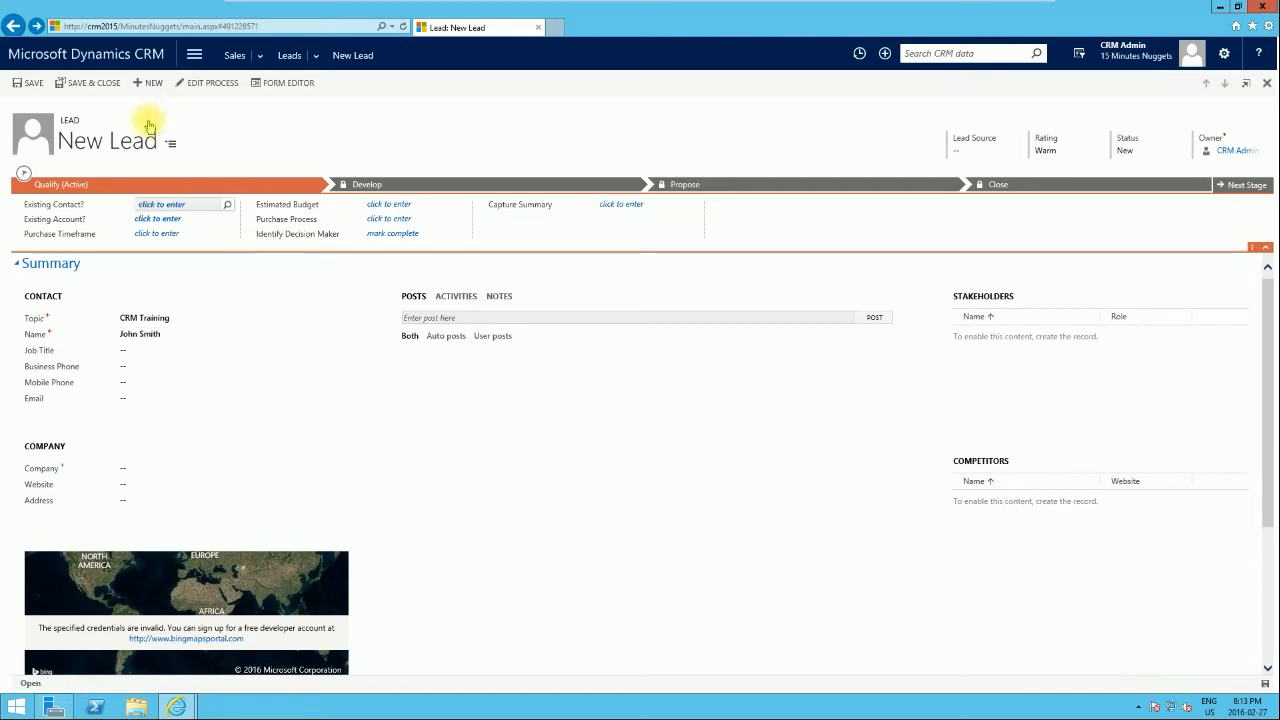
{"action": "left_click", "coordinate": [26, 83]}
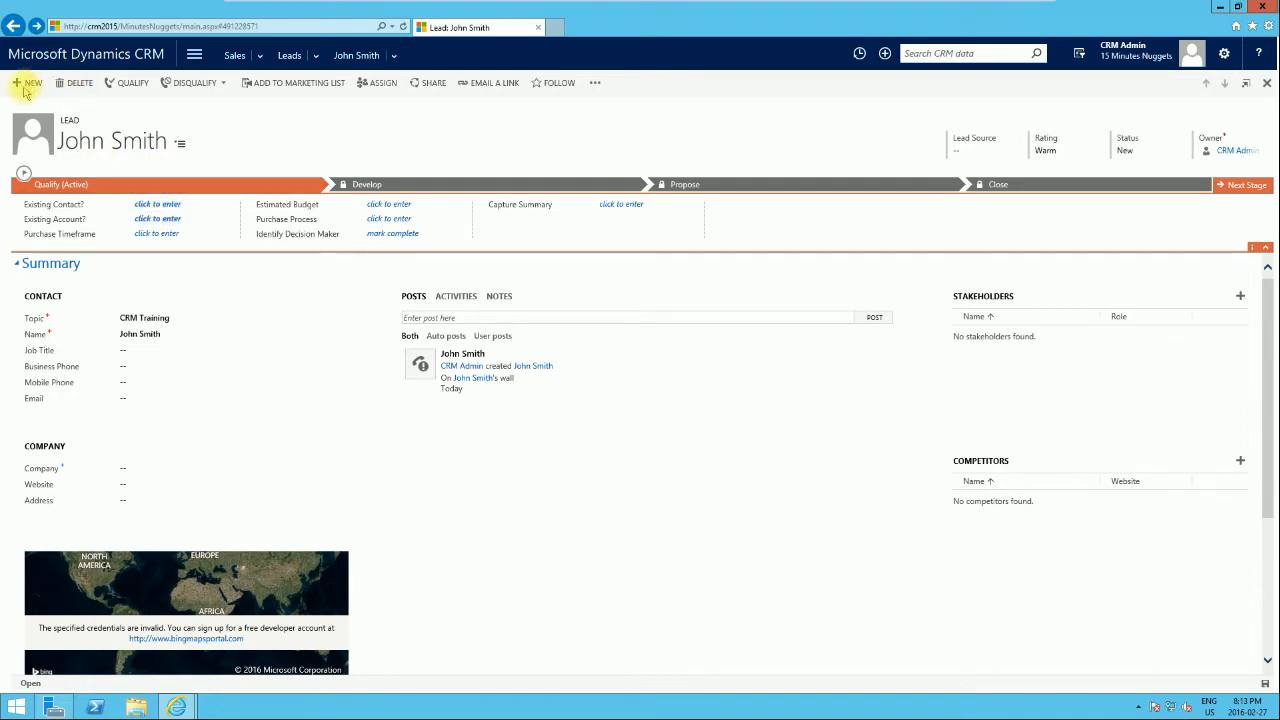
Step: Run Qualify on the saved CRM Training lead once saving finishes
{"action": "left_click", "coordinate": [112, 89]}
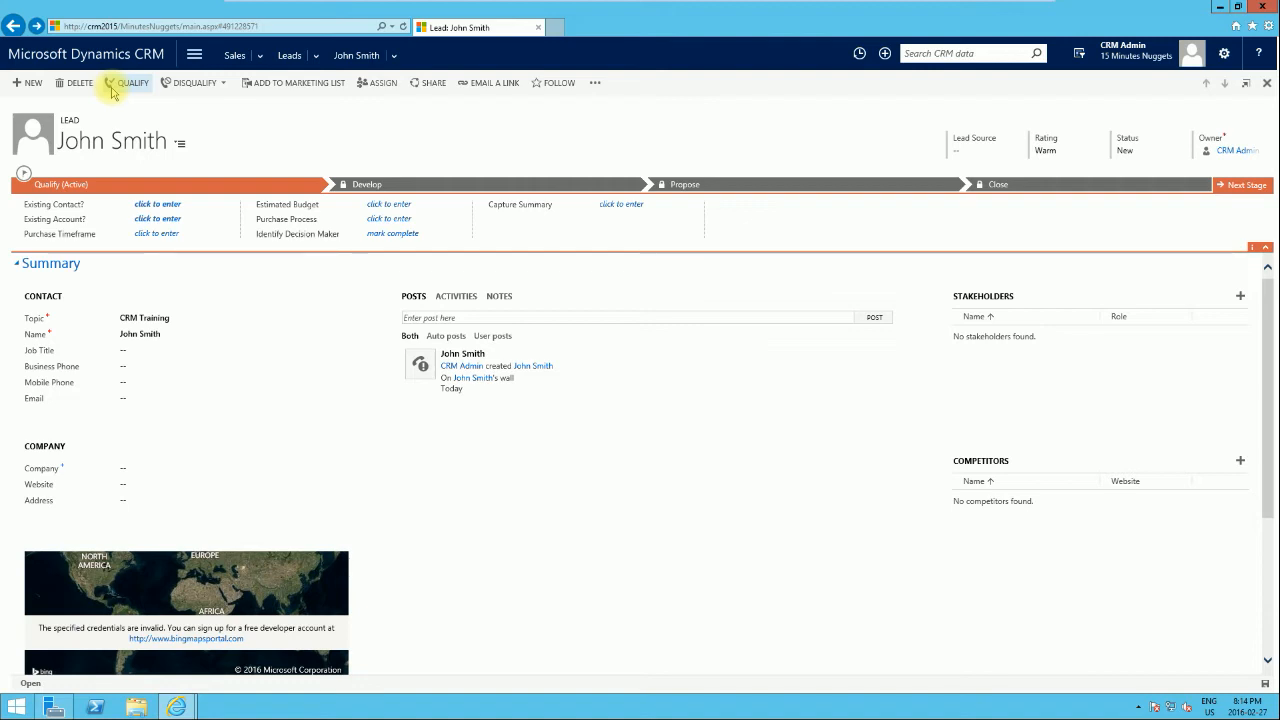
Step: View the Disqualify reasons without choosing one, then show the lead's extra commands
{"action": "left_click", "coordinate": [213, 86]}
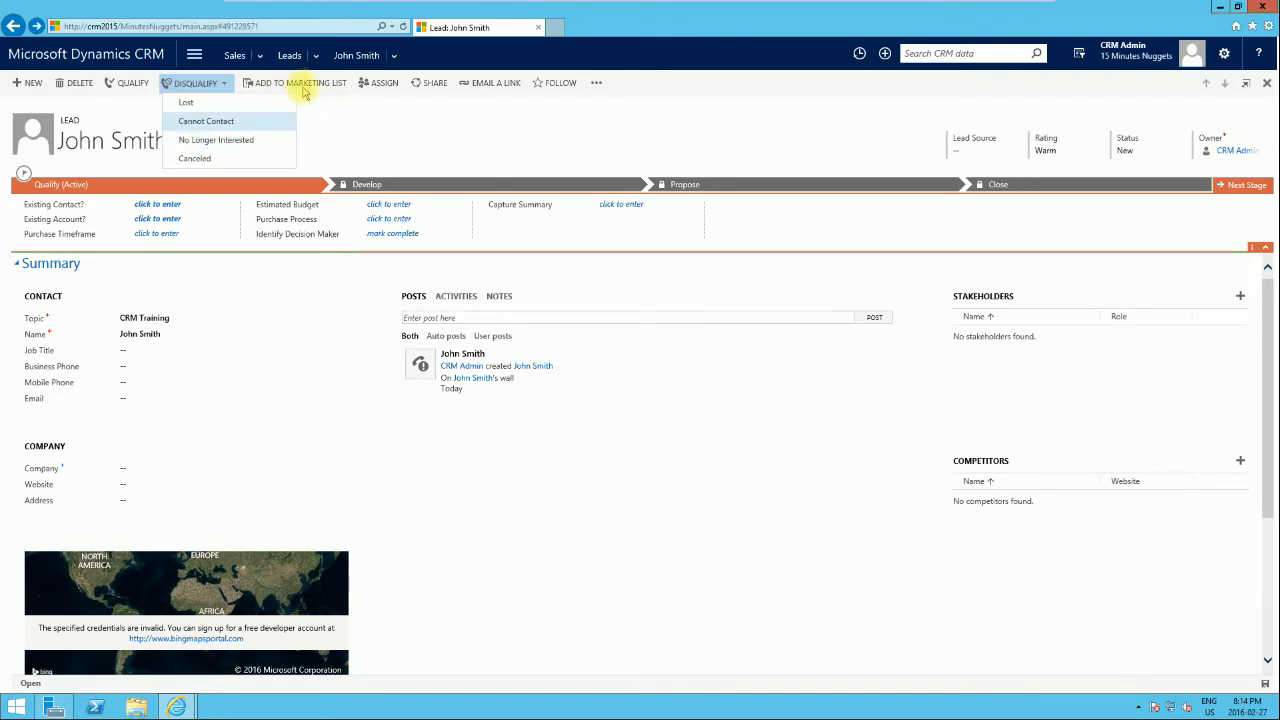
{"action": "left_click", "coordinate": [340, 109]}
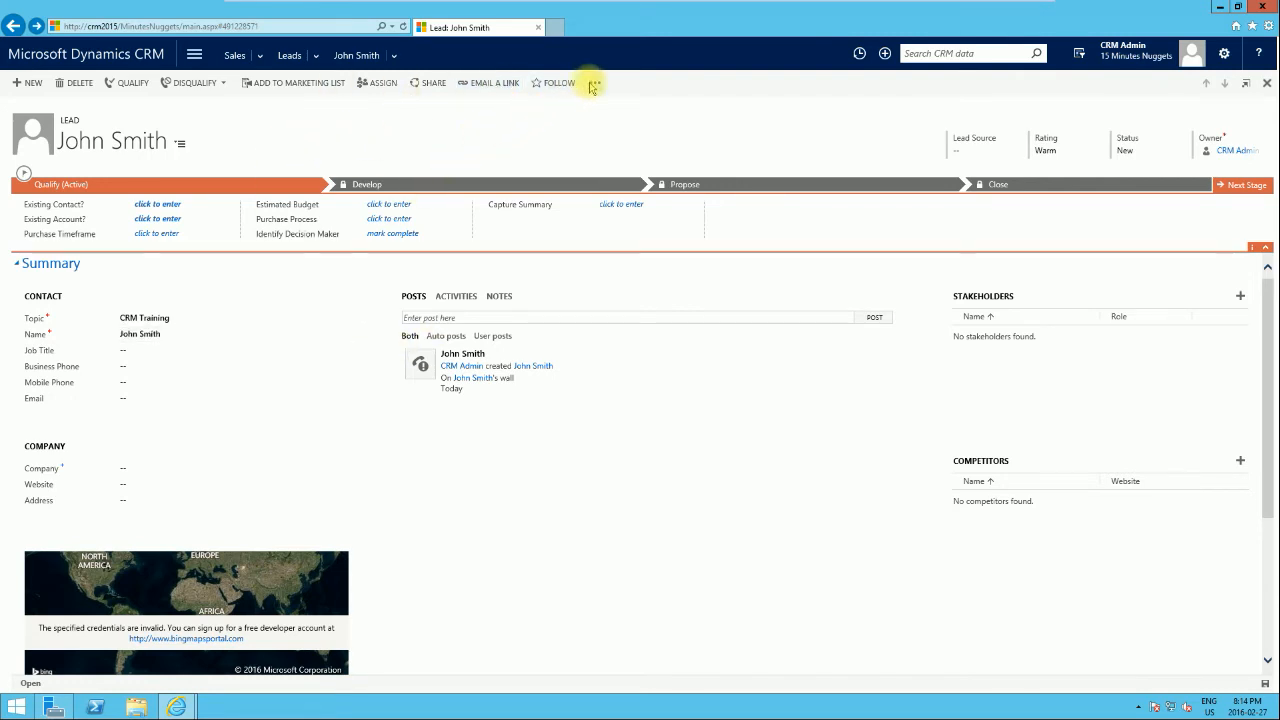
{"action": "left_click", "coordinate": [594, 86]}
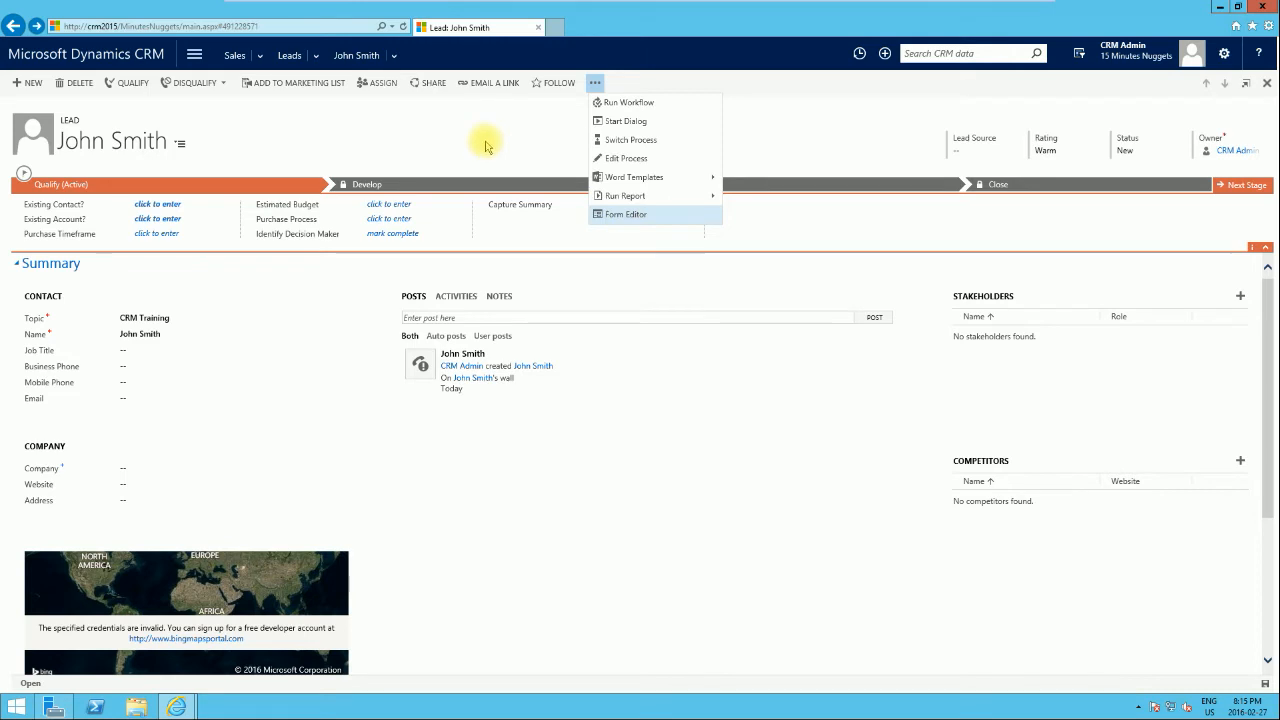
Step: Dismiss the extra-commands menu to return to the CRM Training lead record
{"action": "left_click", "coordinate": [728, 133]}
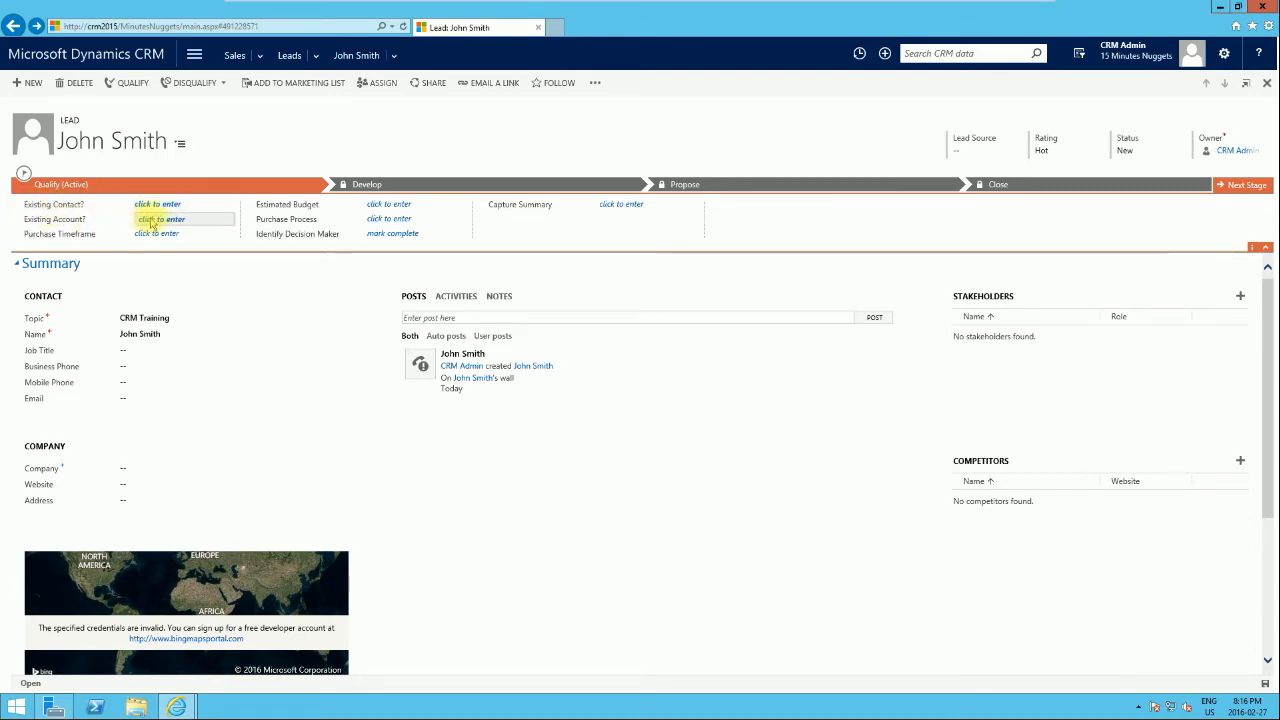
Step: Touch the existing-contact field, then try Next Stage, which shows an empty opportunity picker
{"action": "left_click", "coordinate": [55, 206]}
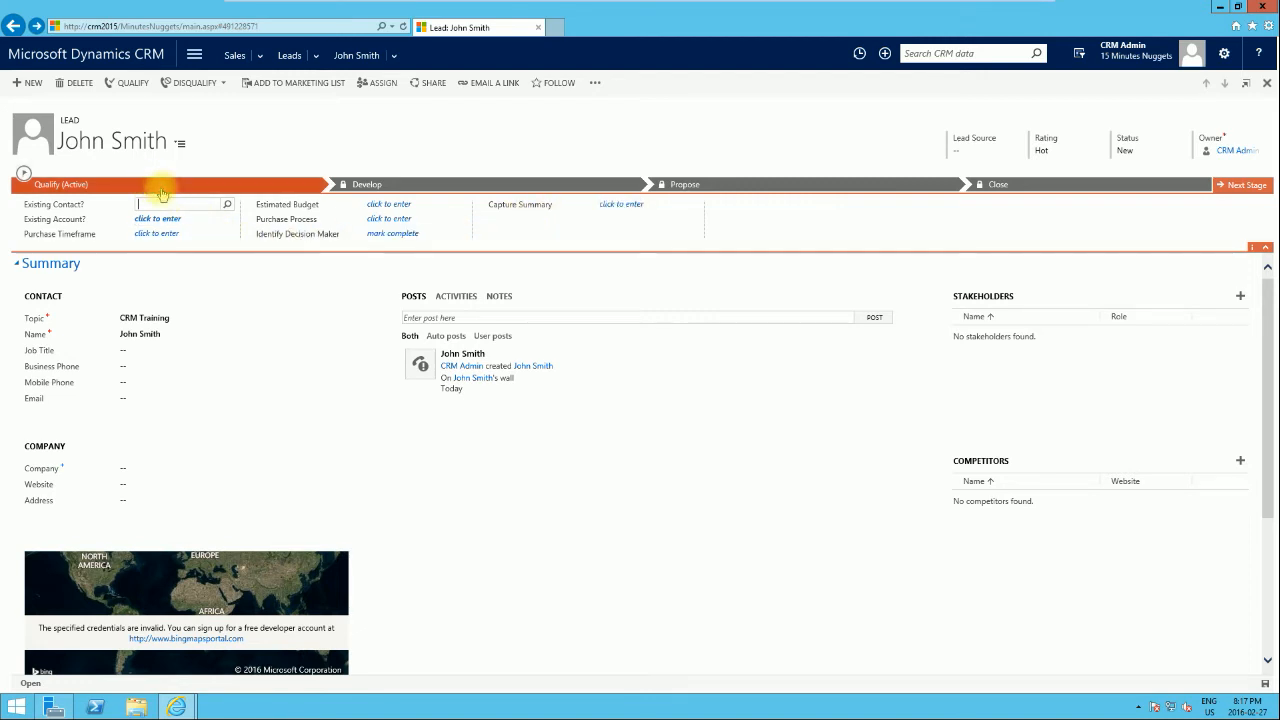
{"action": "left_click", "coordinate": [1247, 186]}
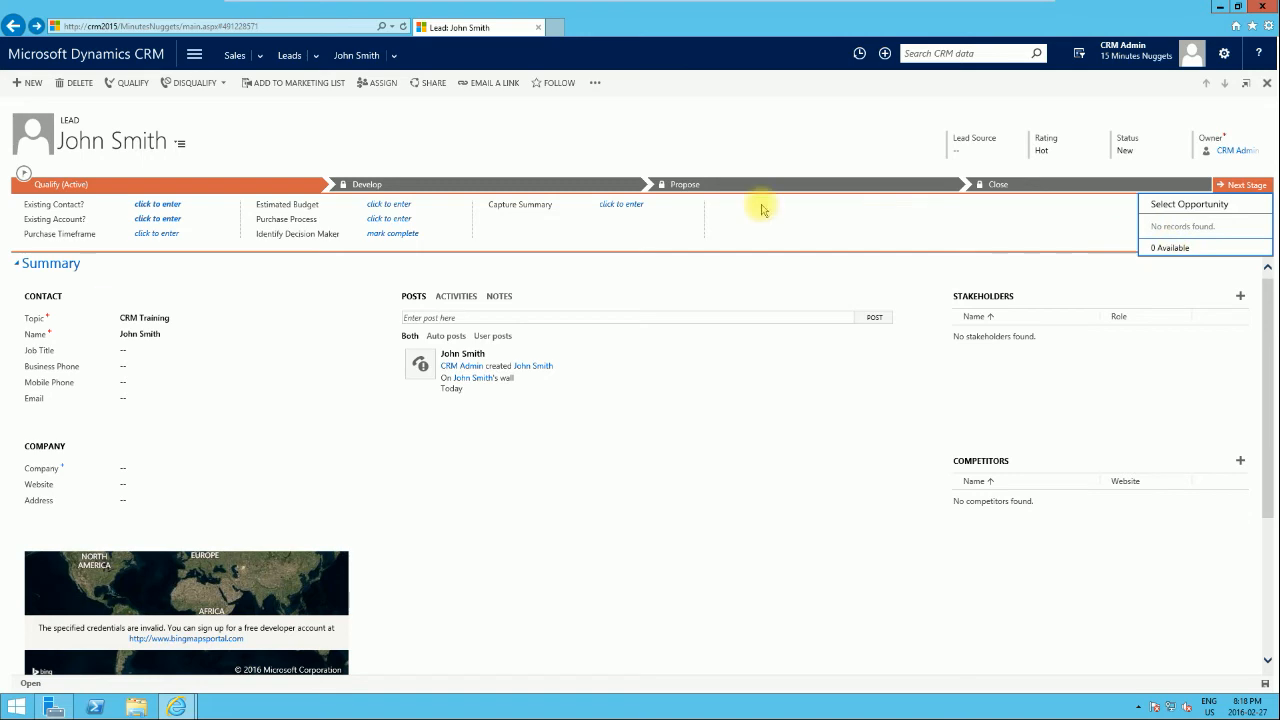
Step: Close the empty Select Opportunity flyout, returning to the lead form at Qualify
{"action": "left_click", "coordinate": [268, 133]}
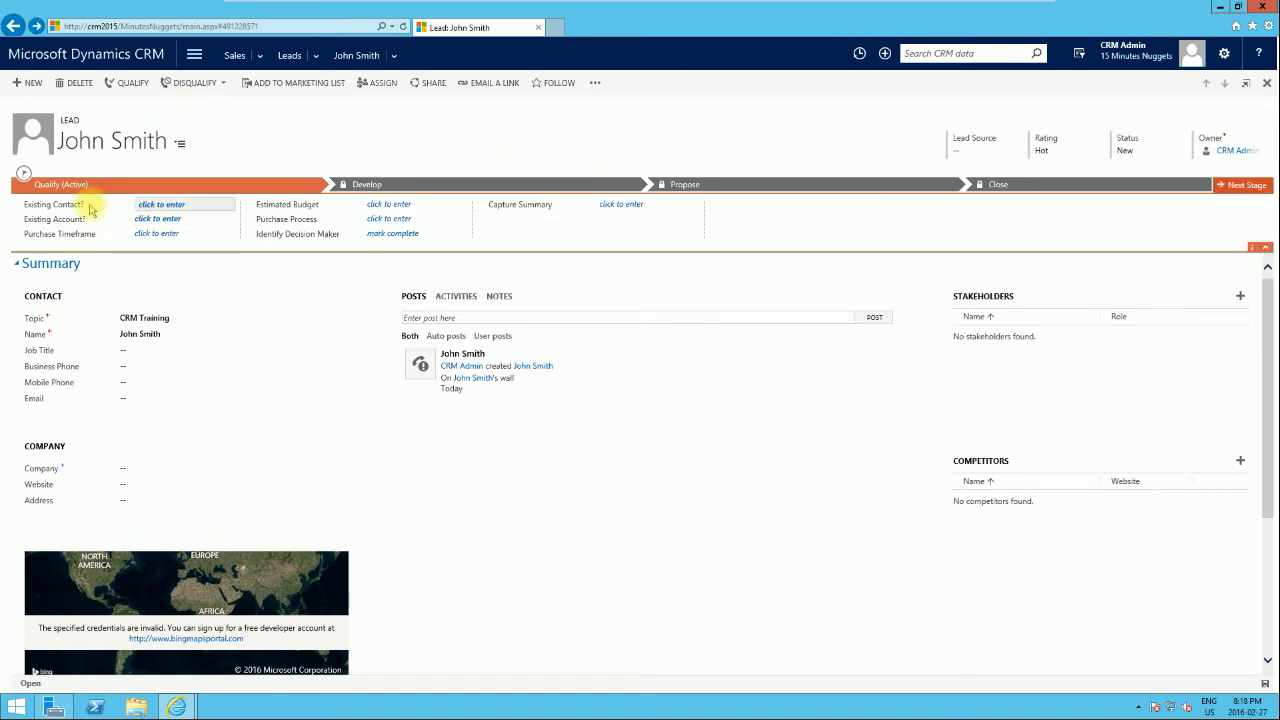
Step: Qualify the lead, converting it into the CRM Training opportunity at Develop, status In Progress
{"action": "left_click", "coordinate": [127, 87]}
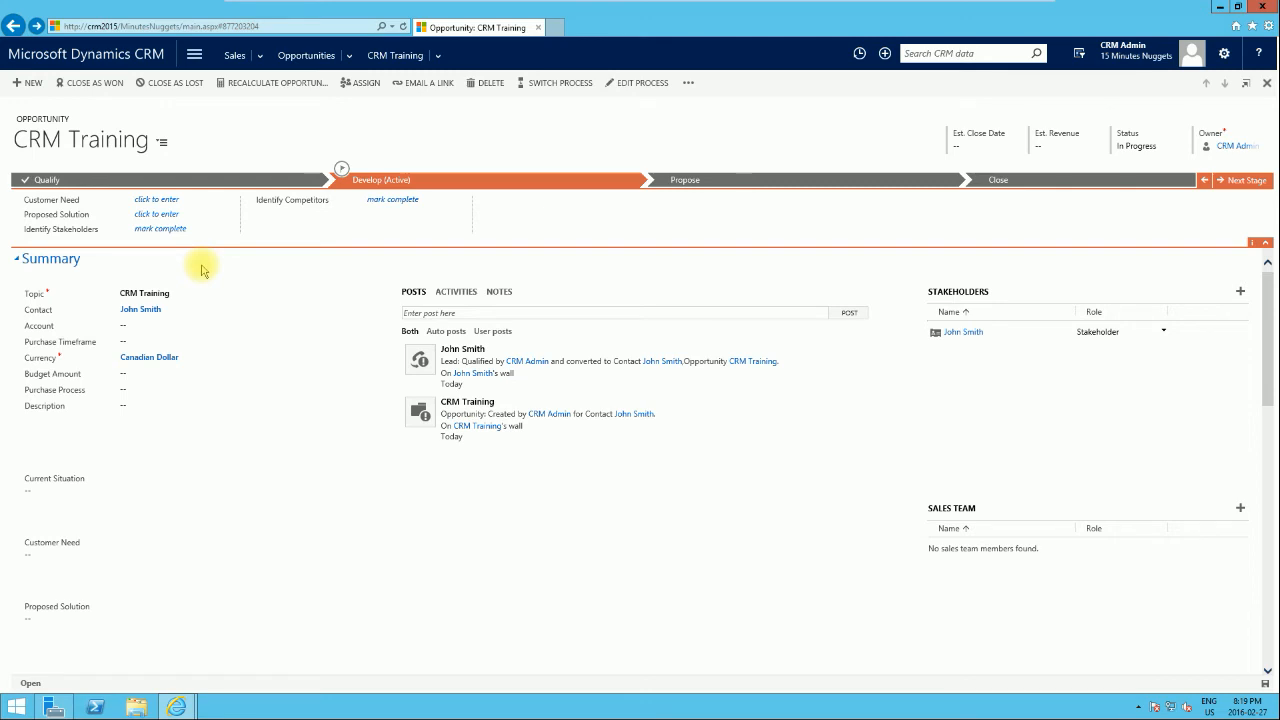
Step: Touch the Customer Need field, then advance the opportunity from Develop to Propose
{"action": "left_click", "coordinate": [155, 200]}
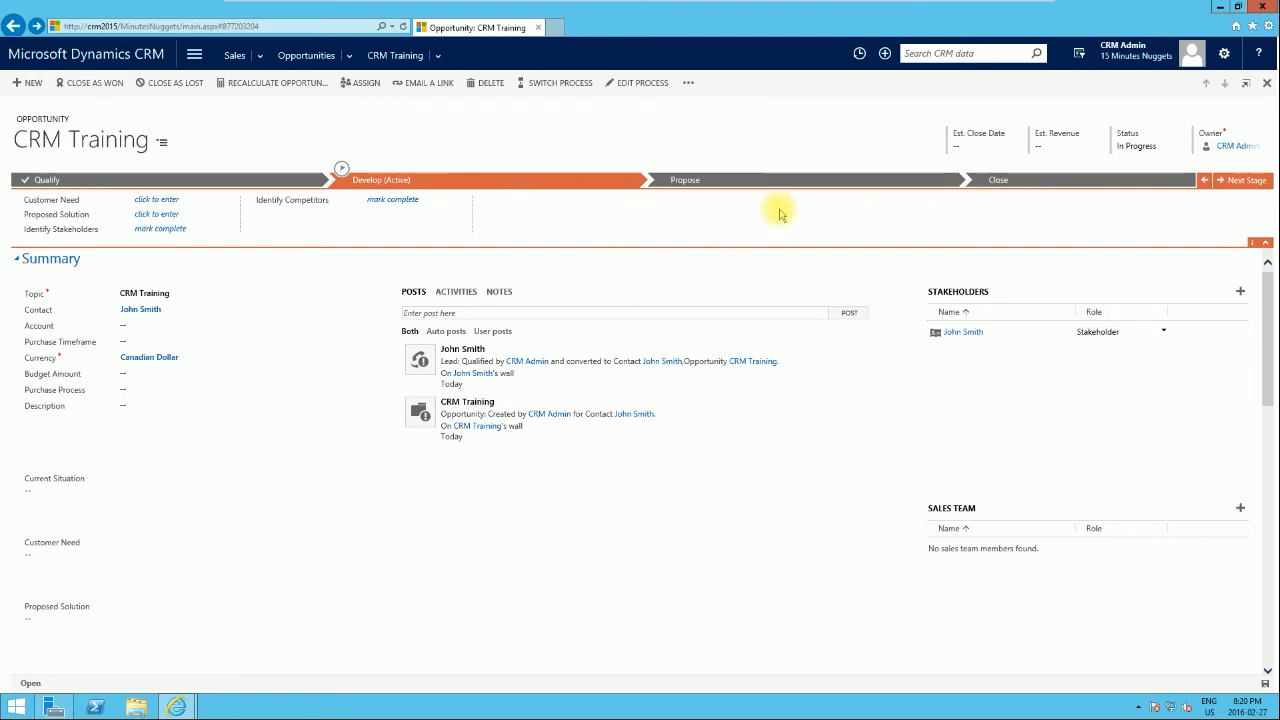
{"action": "left_click", "coordinate": [1250, 188]}
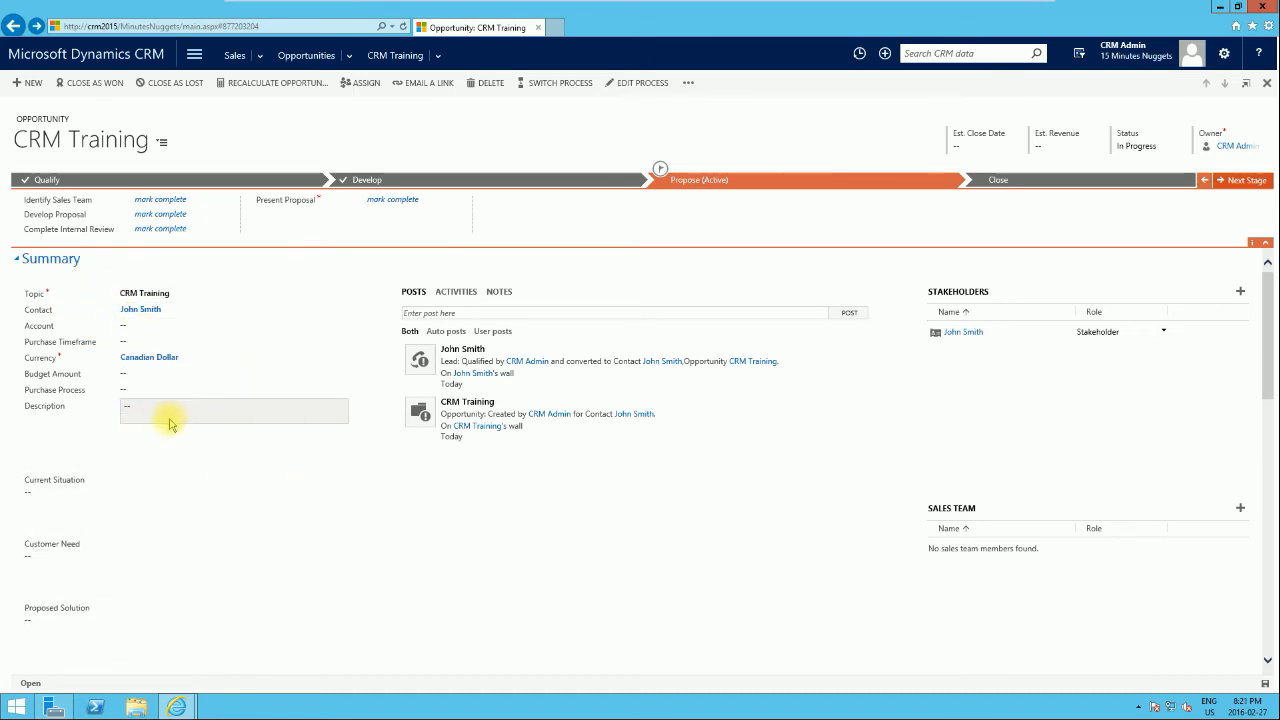
{"action": "left_click", "coordinate": [145, 365]}
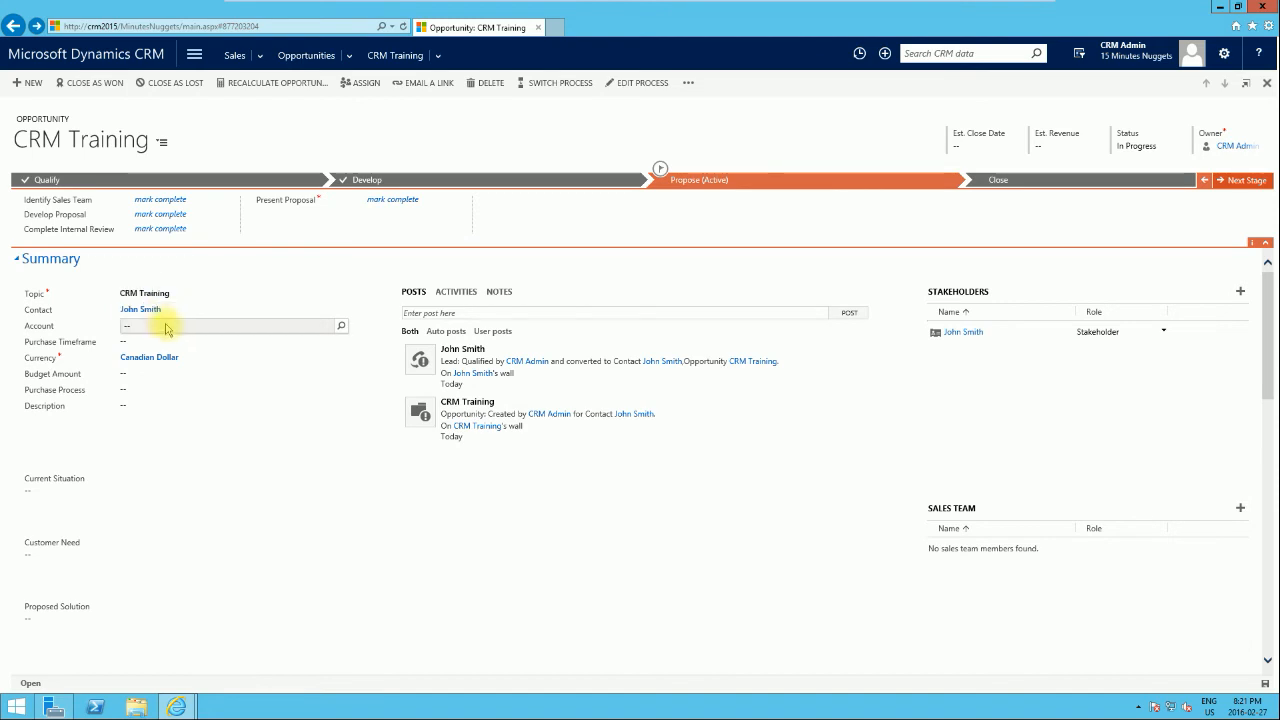
{"action": "scroll", "coordinate": [322, 492], "scroll_direction": "down", "scroll_amount": 3}
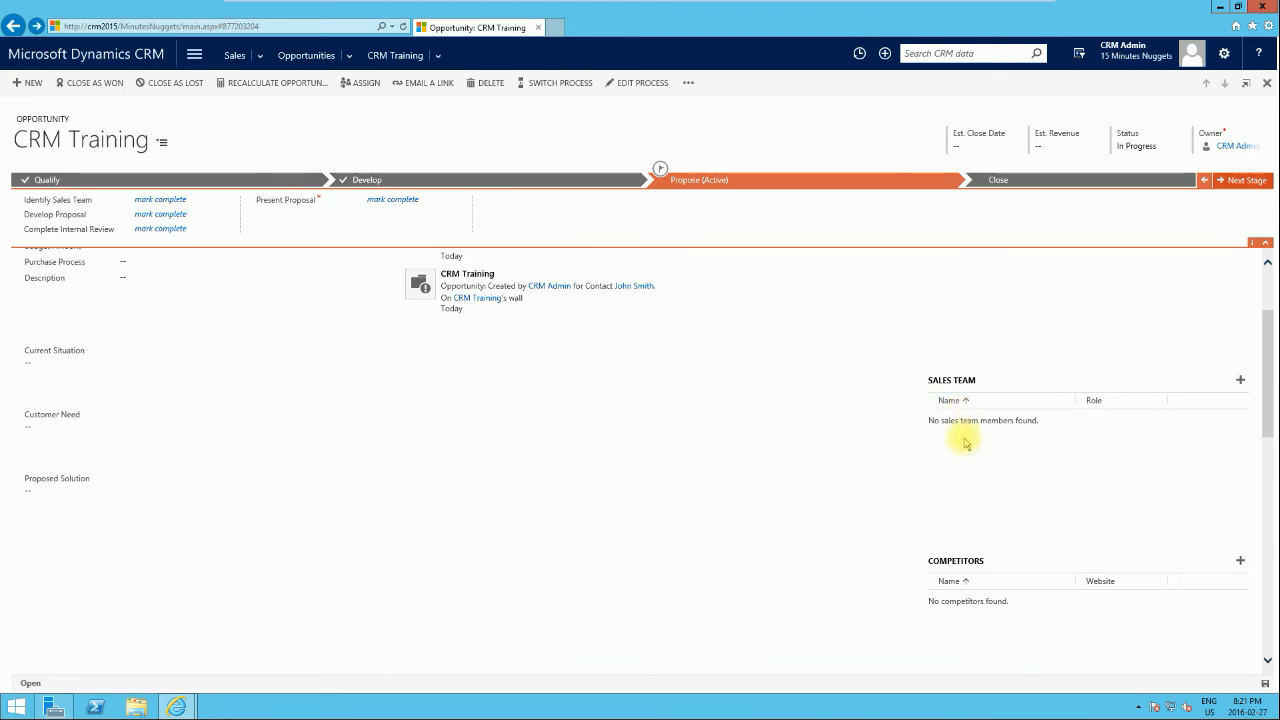
Step: Try adding a product line item, then dismiss the missing price list warning
{"action": "scroll", "coordinate": [561, 481], "scroll_direction": "down", "scroll_amount": 2}
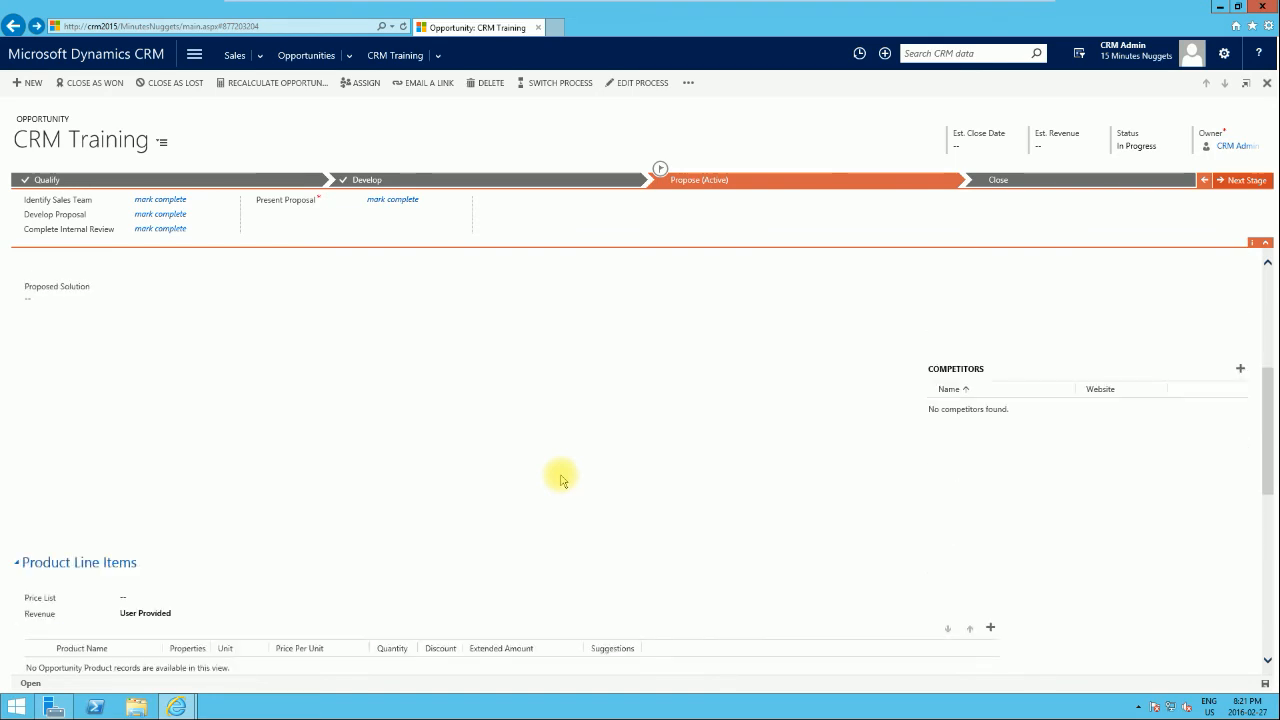
{"action": "scroll", "coordinate": [561, 481], "scroll_direction": "down", "scroll_amount": 2}
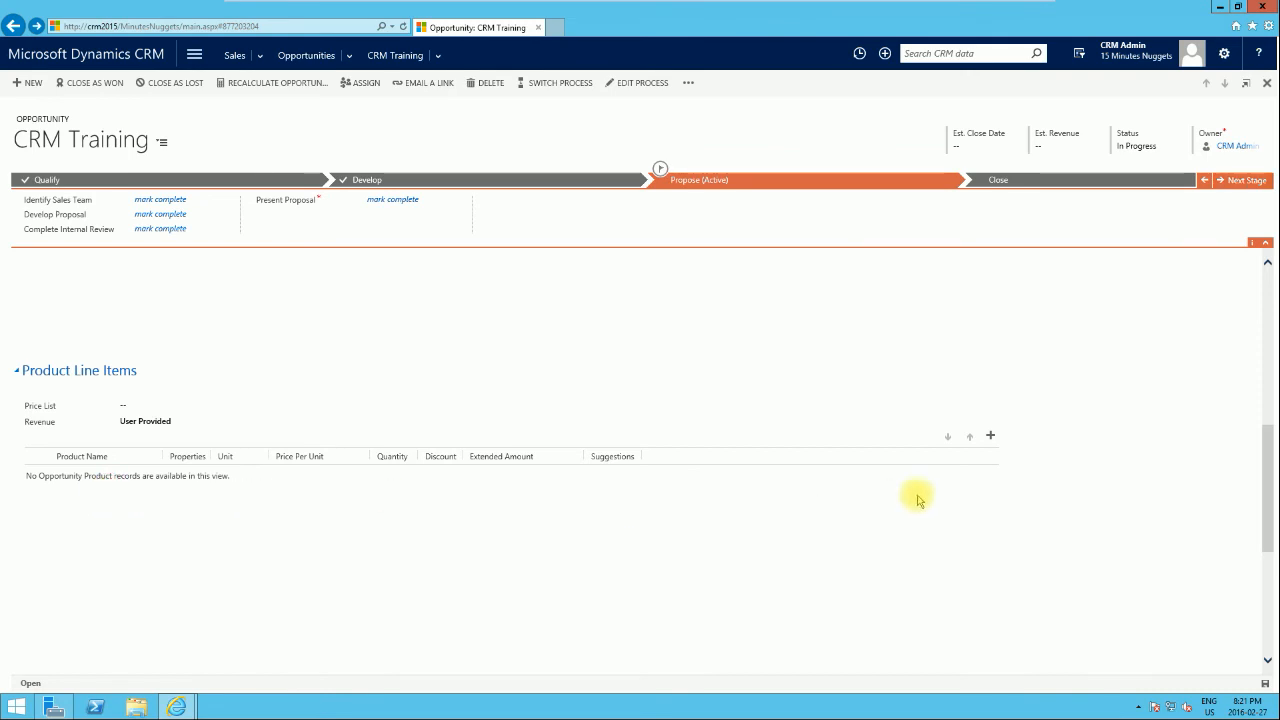
{"action": "left_click", "coordinate": [989, 438]}
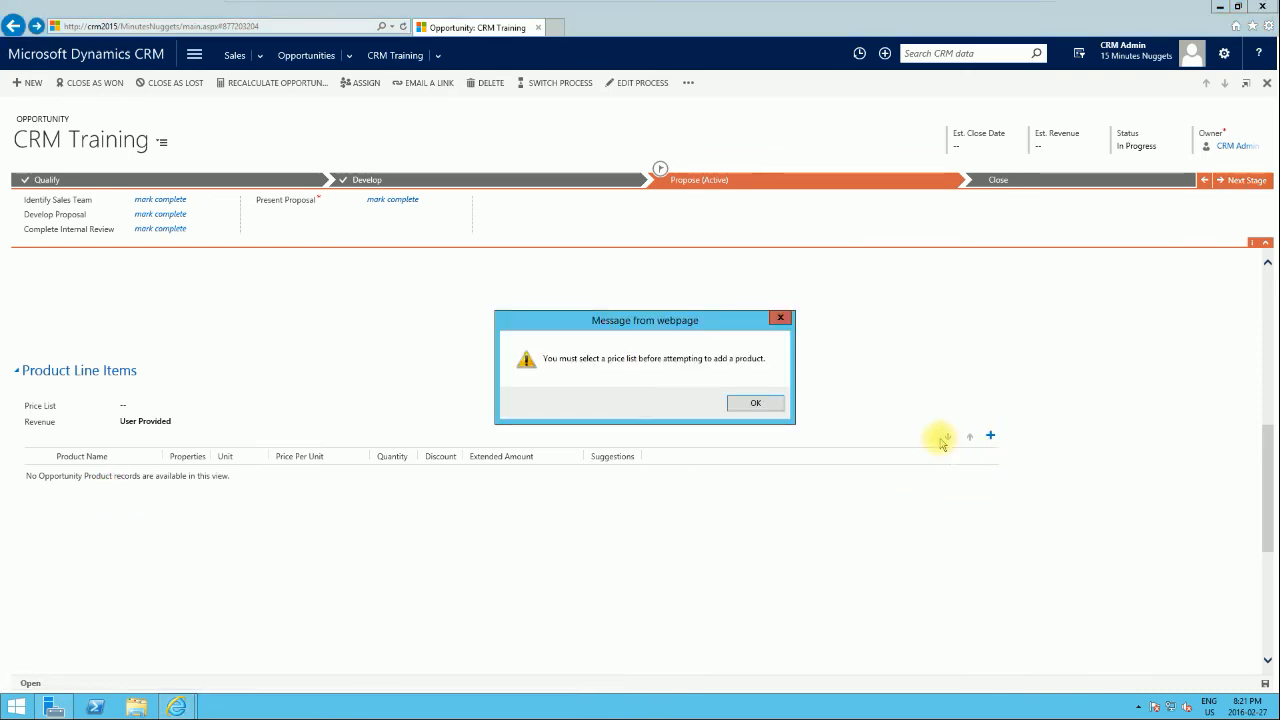
{"action": "left_click", "coordinate": [755, 401]}
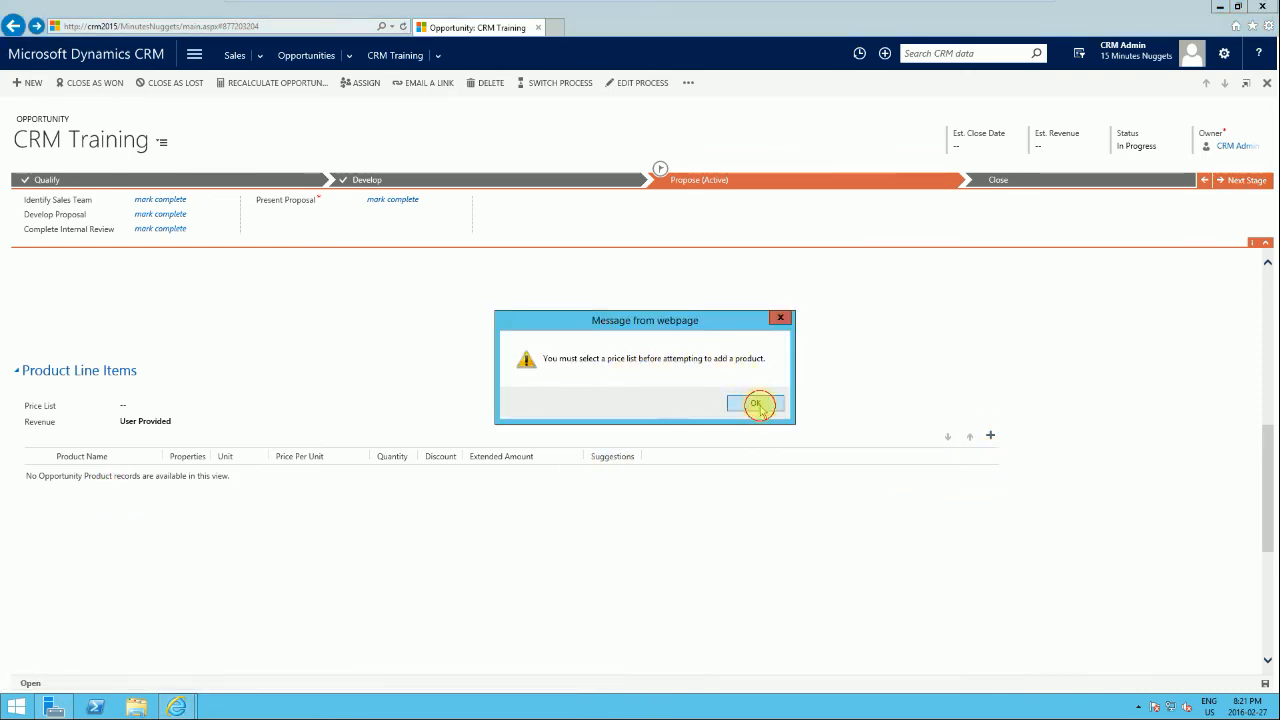
Step: Choose CRM Service USA (sample) as the opportunity's price list, then bring up the product type choices
{"action": "left_click", "coordinate": [160, 405]}
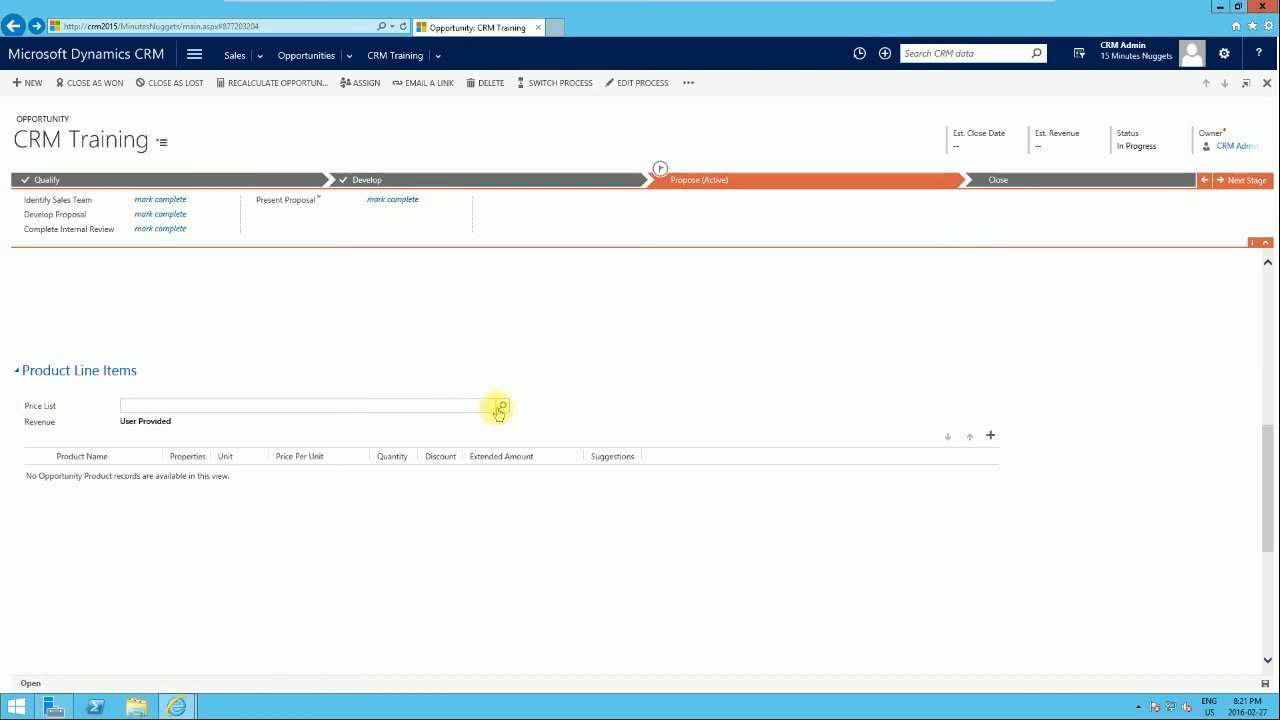
{"action": "left_click", "coordinate": [503, 408]}
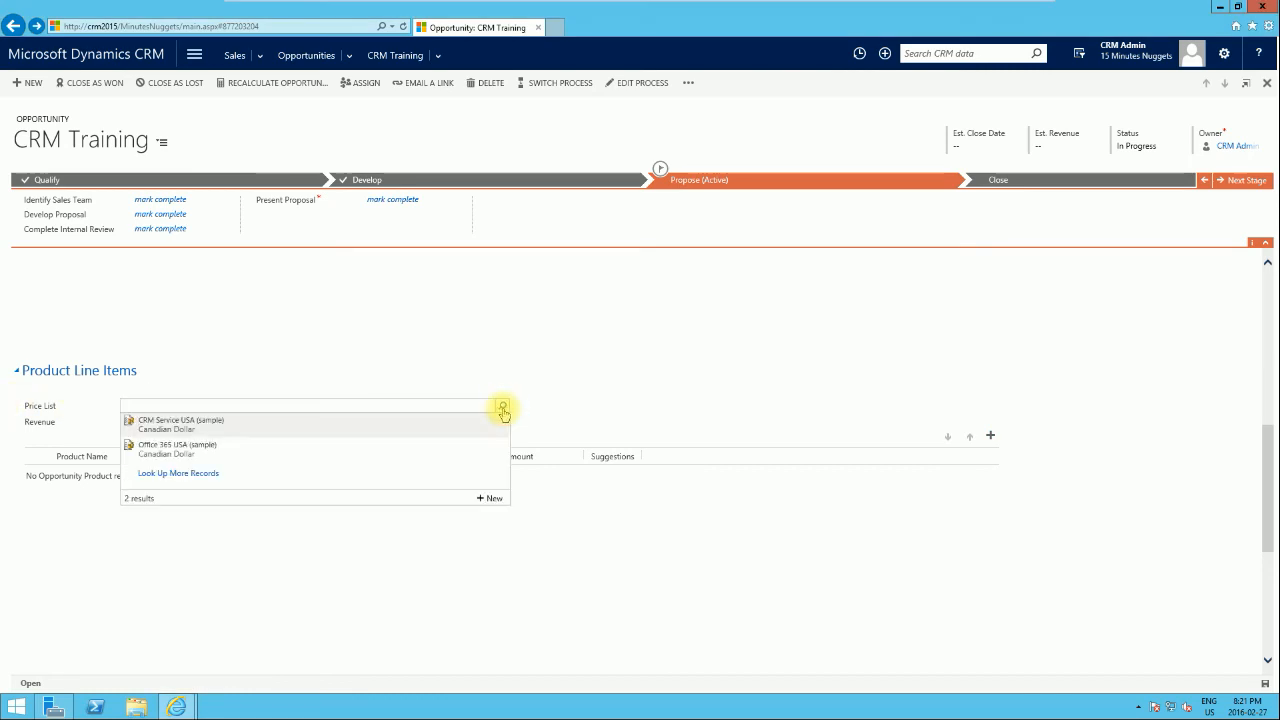
{"action": "left_click", "coordinate": [205, 424]}
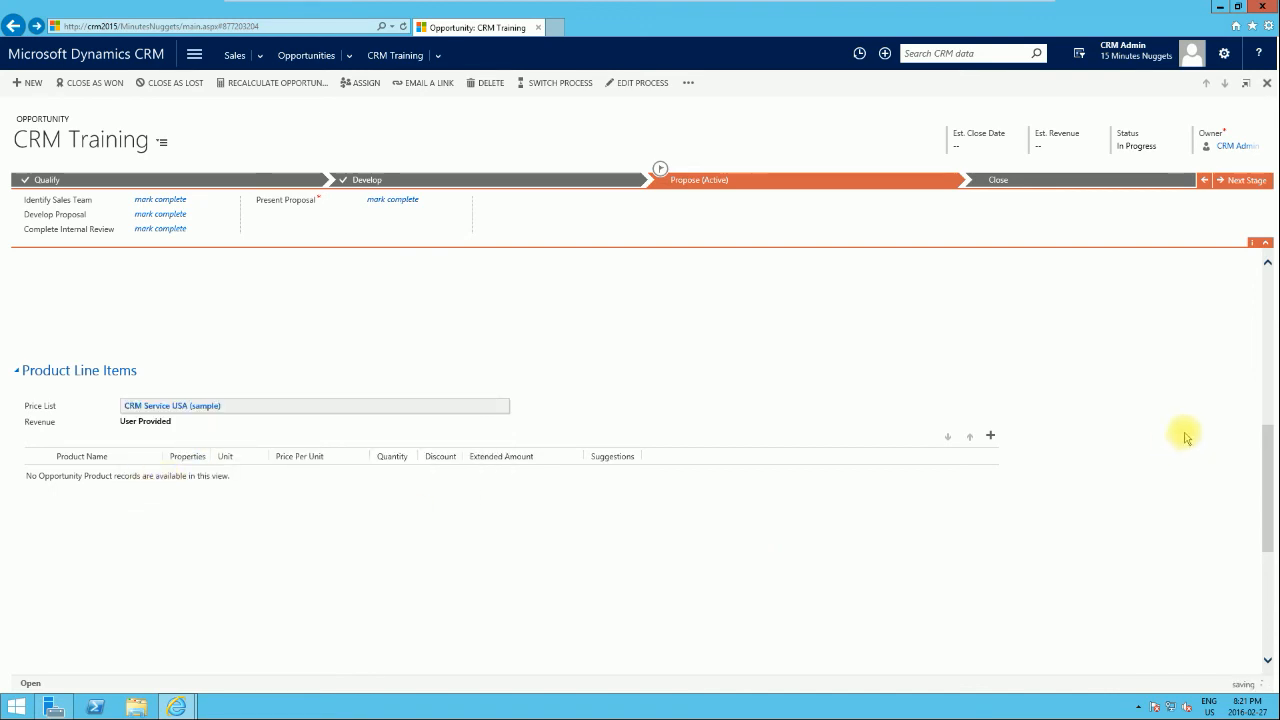
{"action": "left_click", "coordinate": [990, 436]}
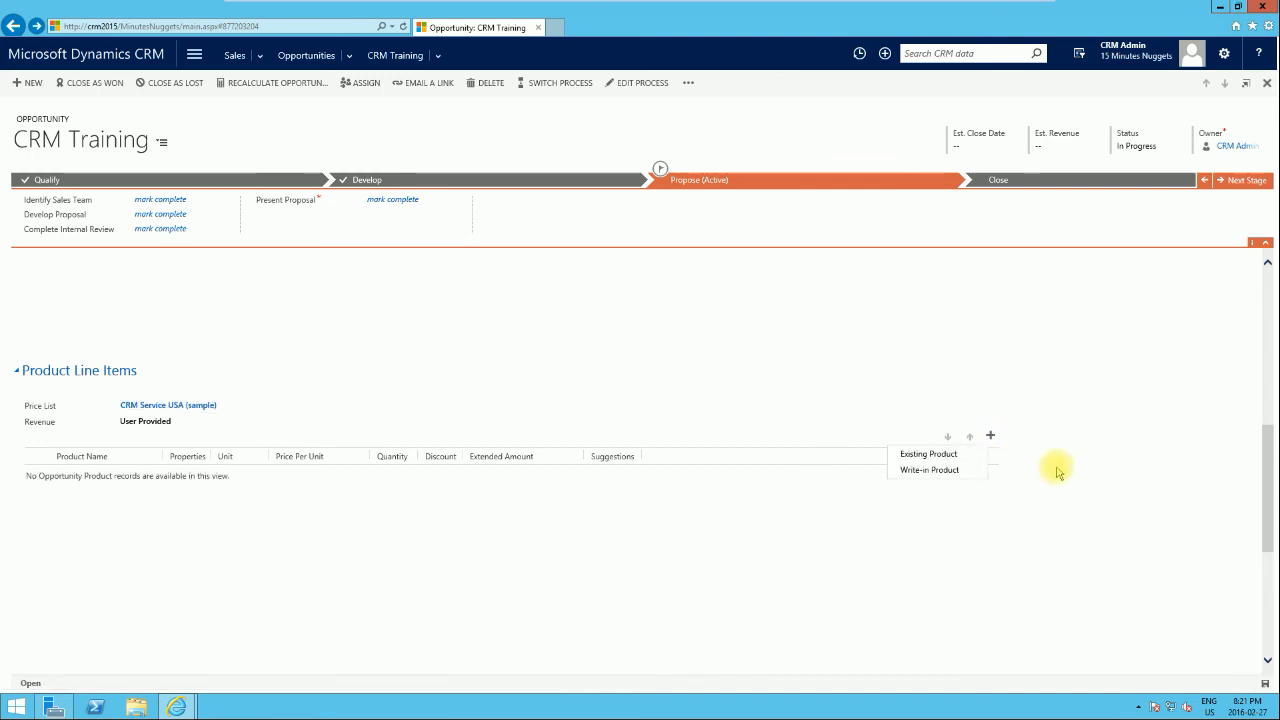
Step: Add a write-in Training material line at $20.00, quantity 1, and make revenue System Calculated
{"action": "left_click", "coordinate": [944, 470]}
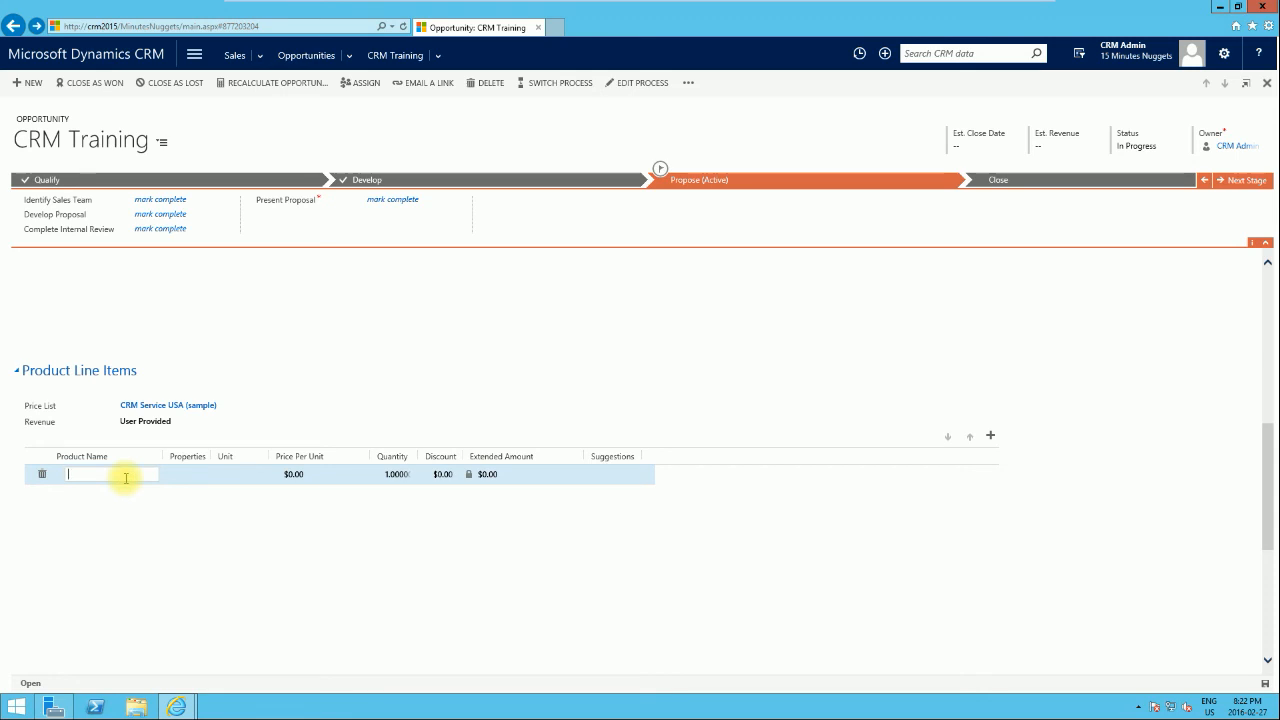
{"action": "type", "text": "CR"}
{"action": "type", "text": "al"}
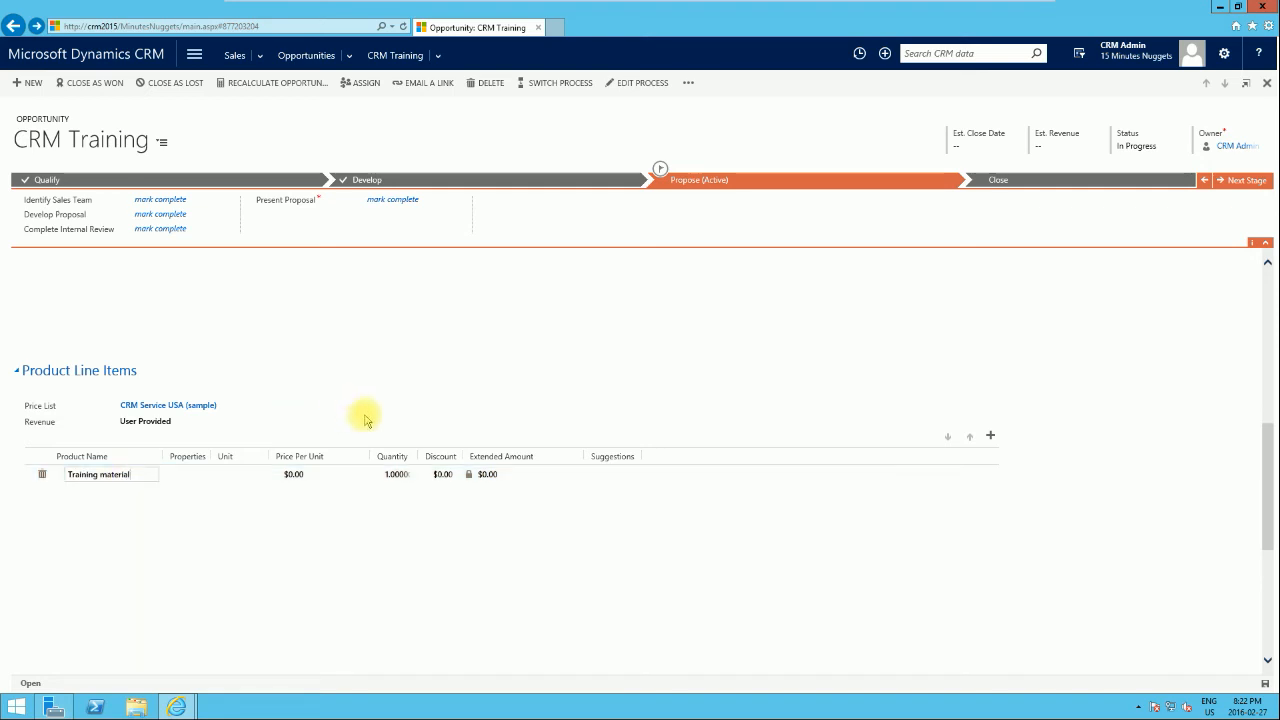
{"action": "left_click", "coordinate": [335, 479]}
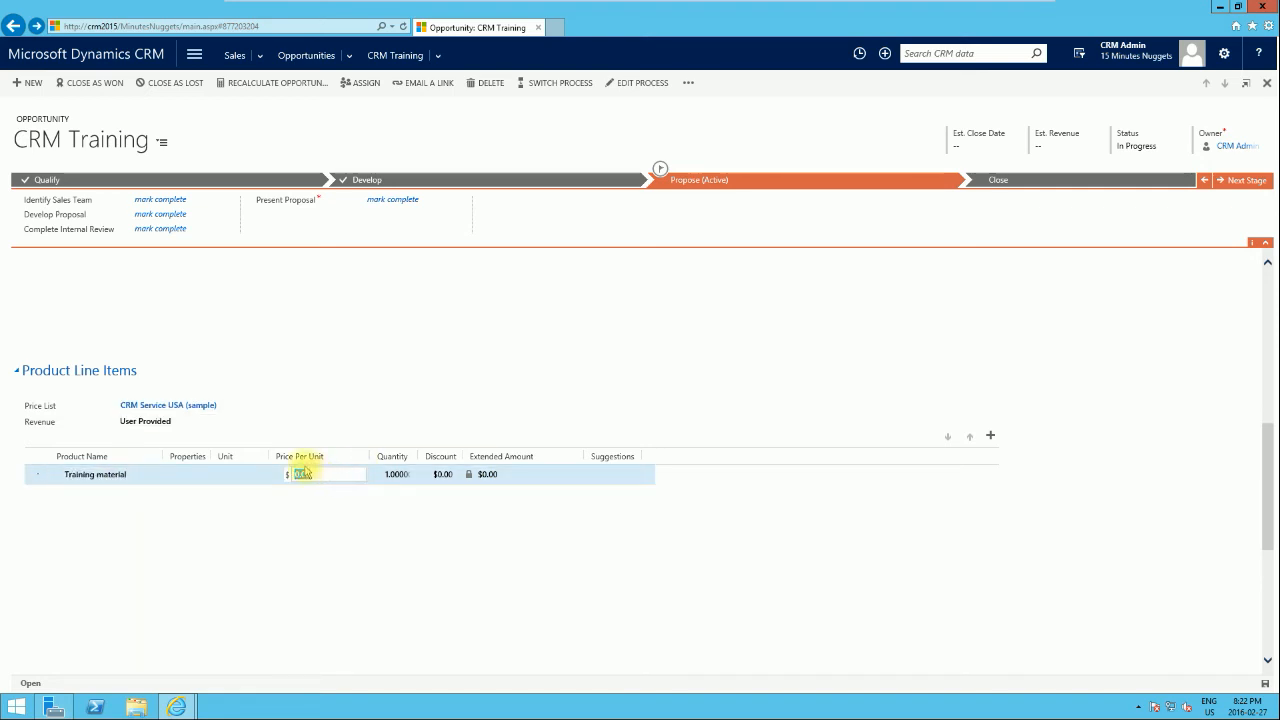
{"action": "type", "text": "20"}
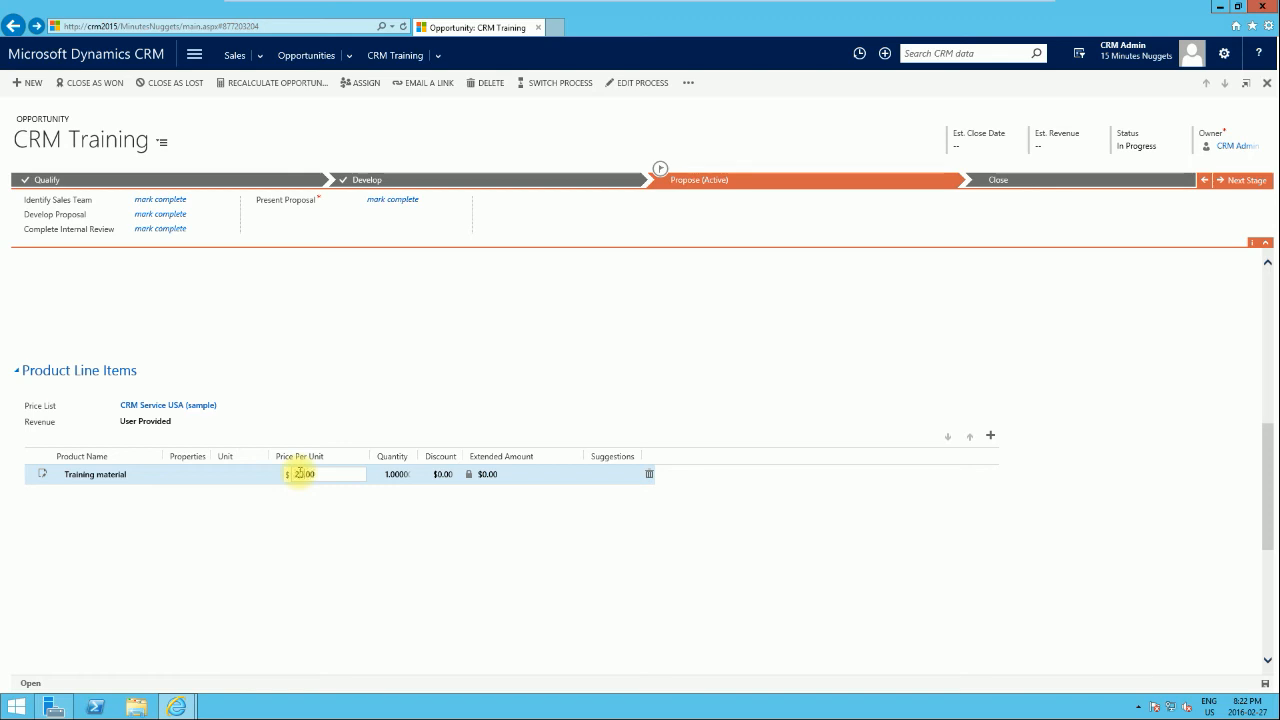
{"action": "left_click", "coordinate": [404, 480]}
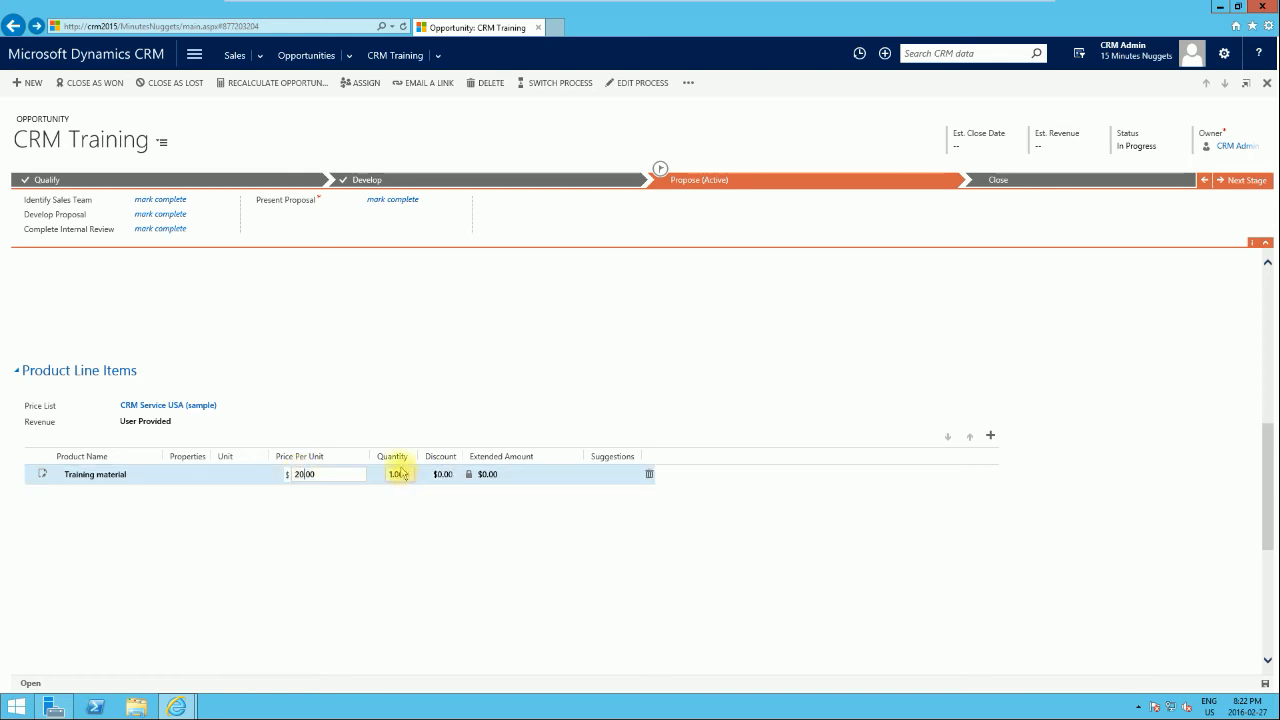
{"action": "left_click", "coordinate": [520, 483]}
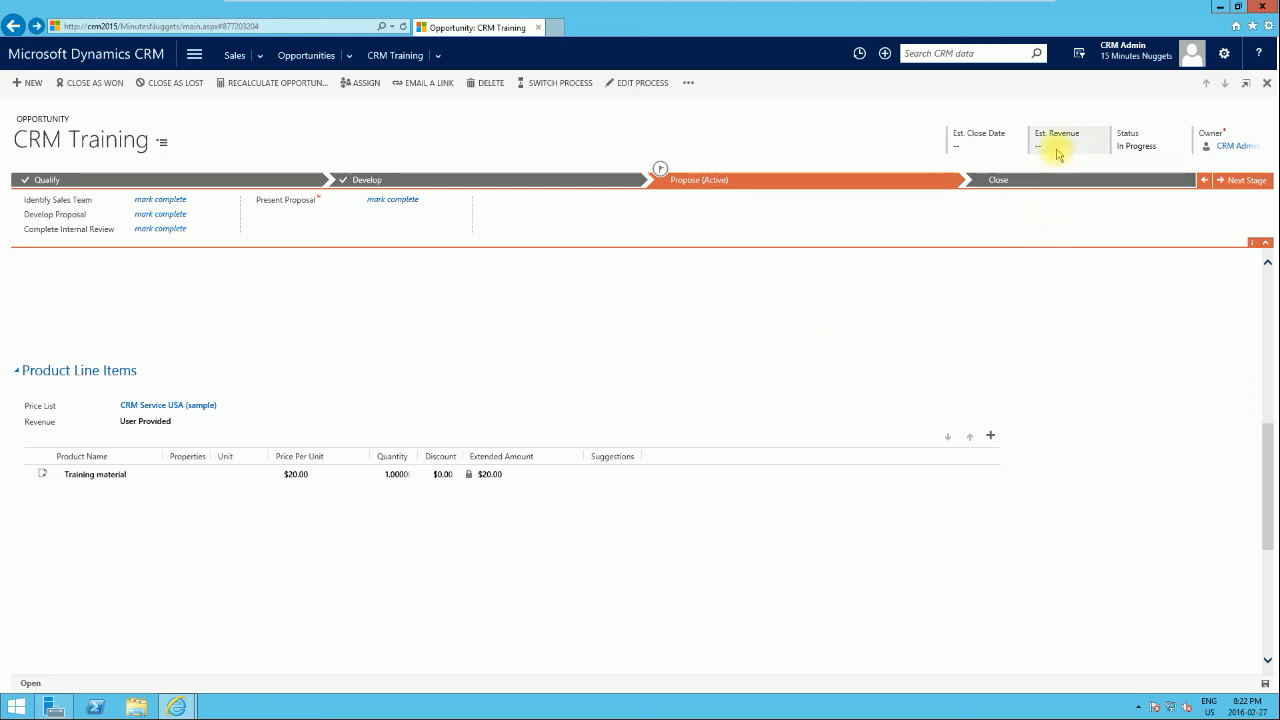
{"action": "left_click", "coordinate": [132, 426]}
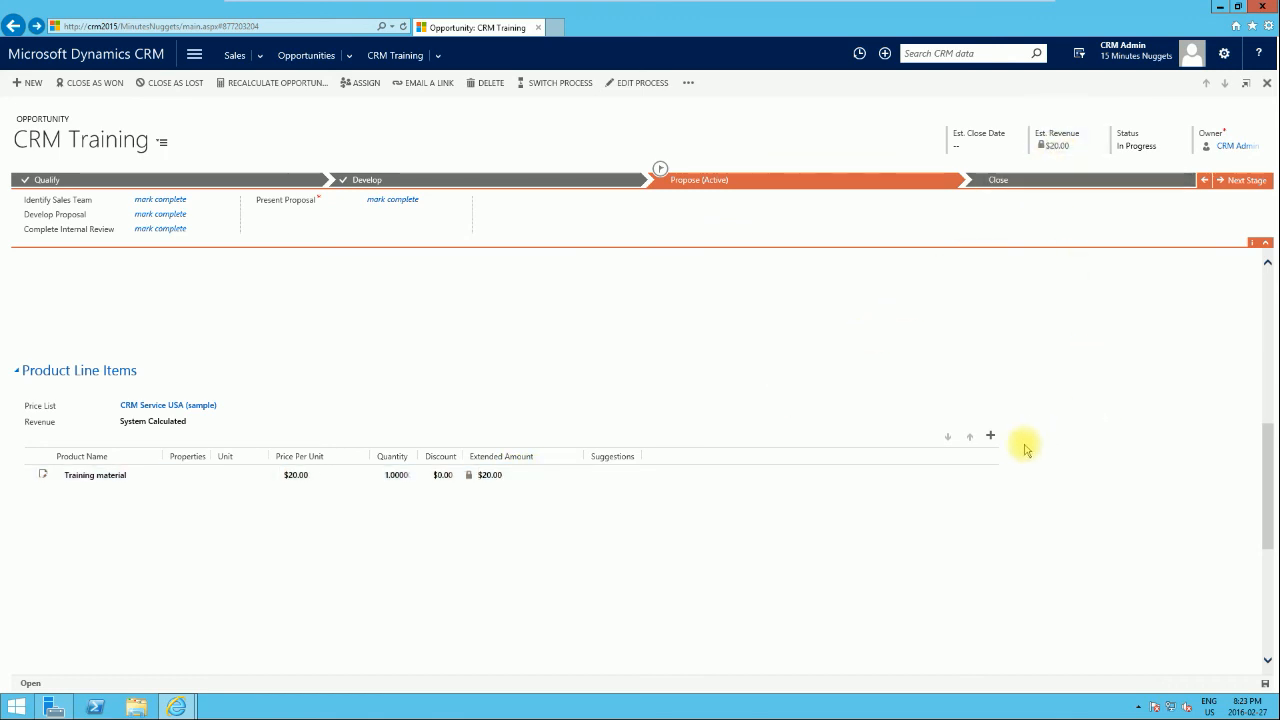
Step: Add a new write-in product line to the Product Line Items grid
{"action": "left_click", "coordinate": [990, 436]}
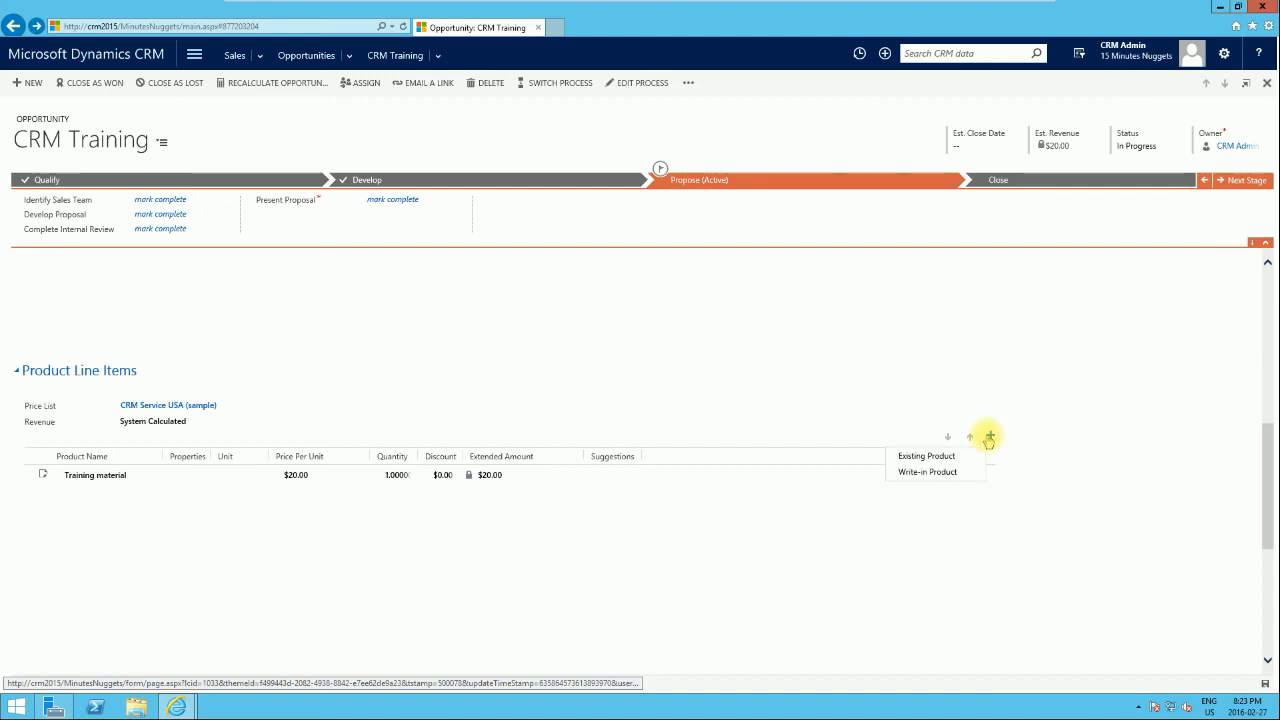
{"action": "left_click", "coordinate": [933, 473]}
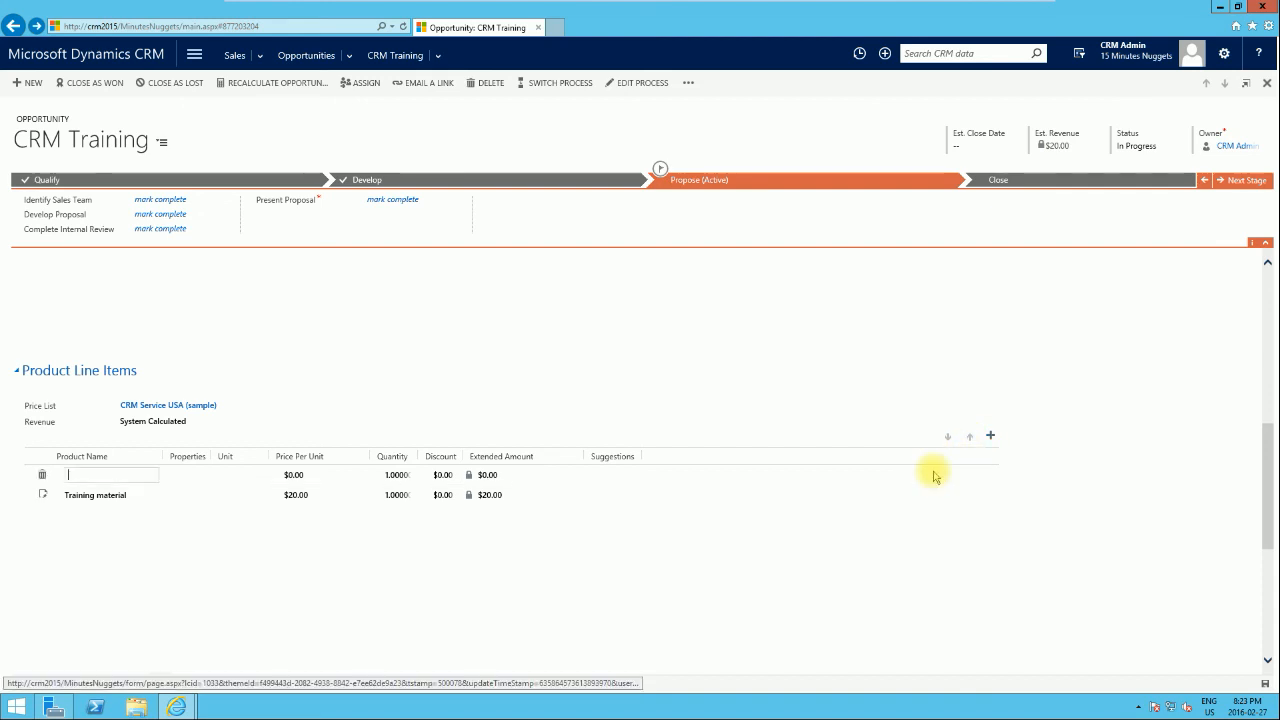
{"action": "left_click", "coordinate": [990, 437]}
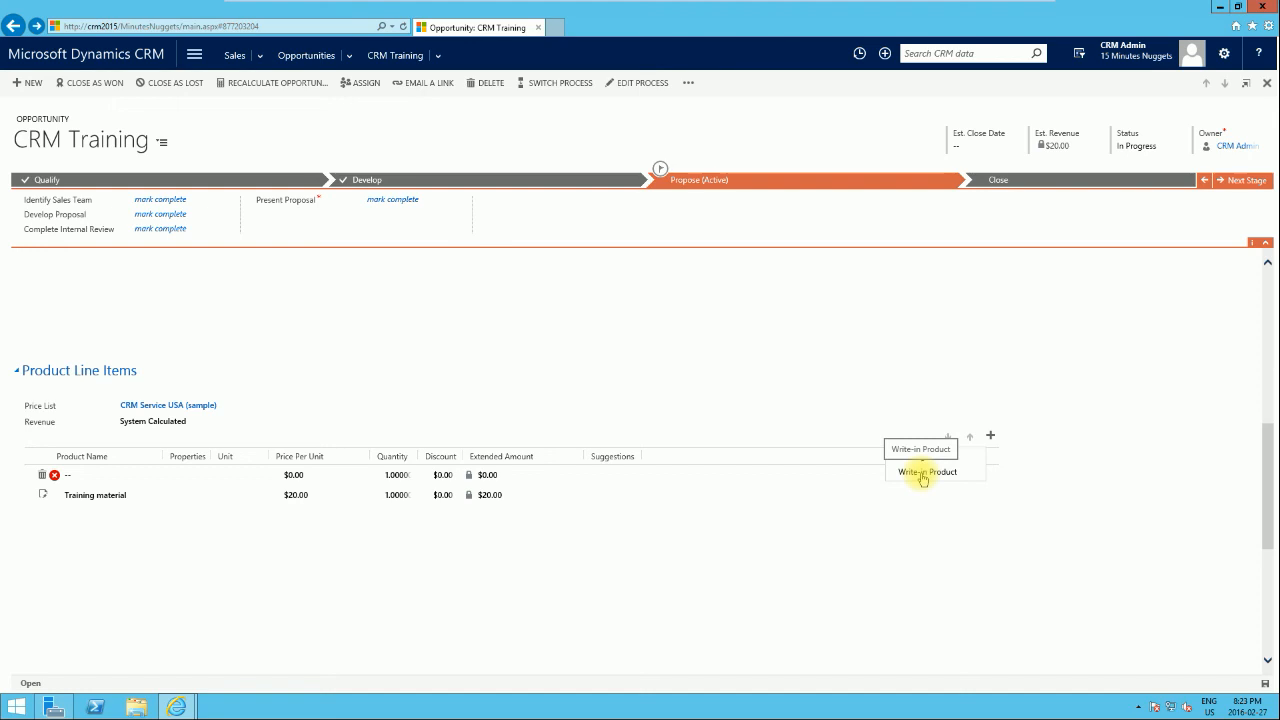
{"action": "left_click", "coordinate": [917, 476]}
Step: Name the write-in line 'Training course' and price it at $120.00
{"action": "left_click", "coordinate": [114, 472]}
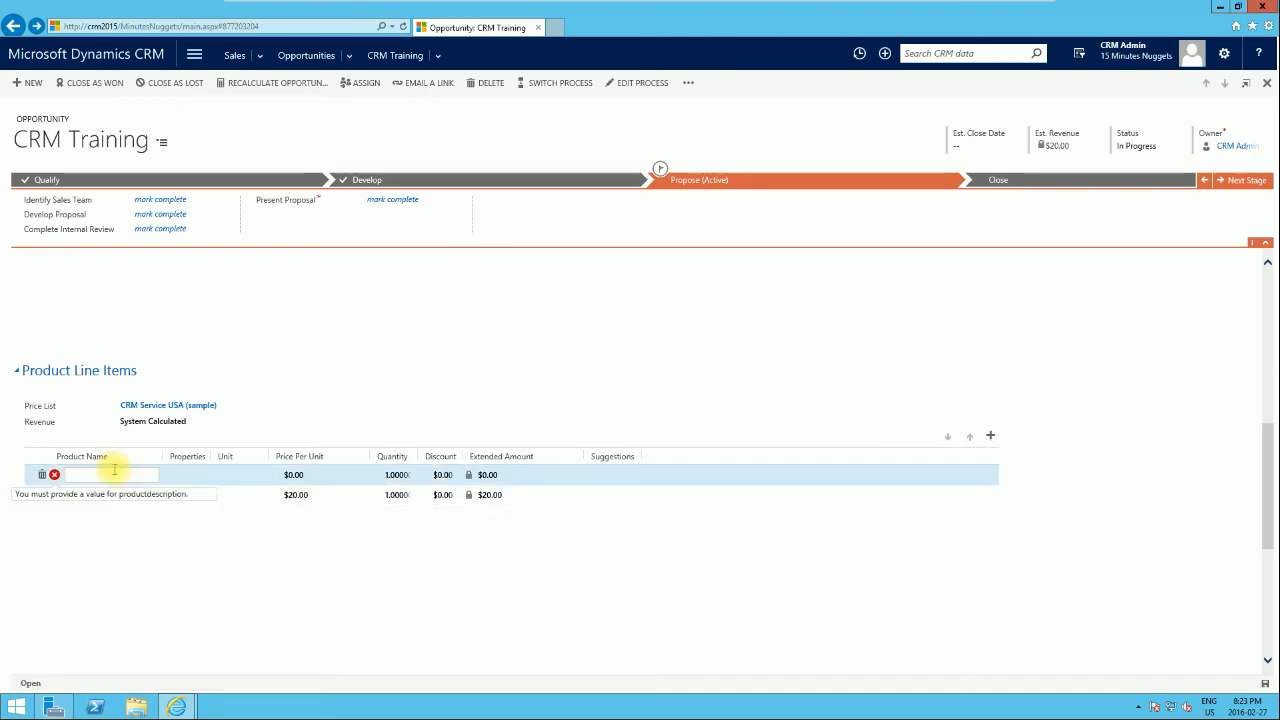
{"action": "type", "text": "Training course"}
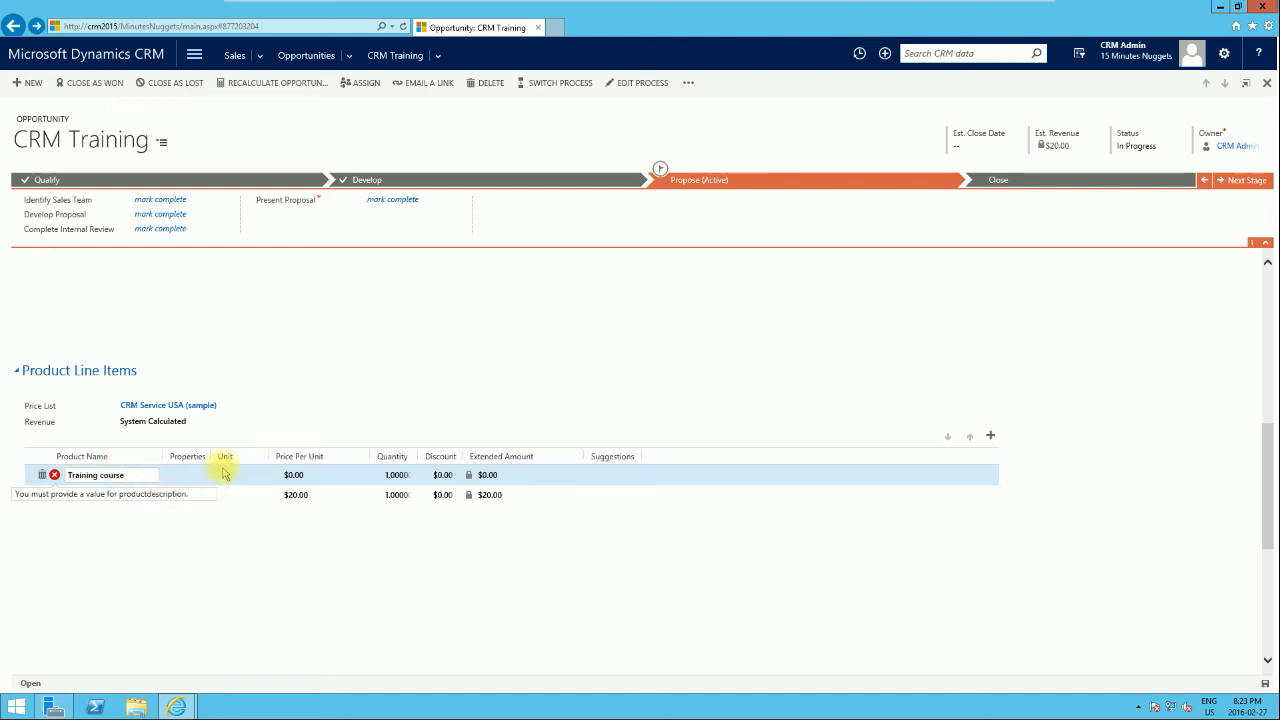
{"action": "left_click", "coordinate": [309, 476]}
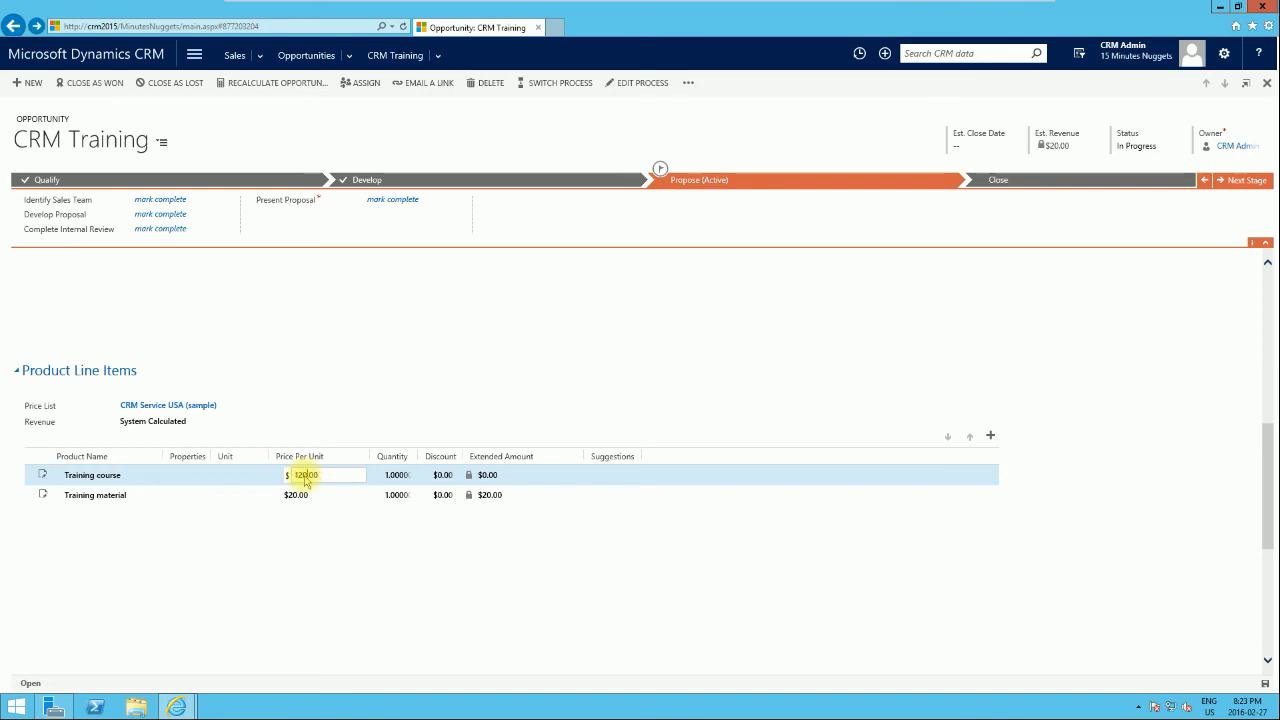
{"action": "left_click", "coordinate": [617, 492]}
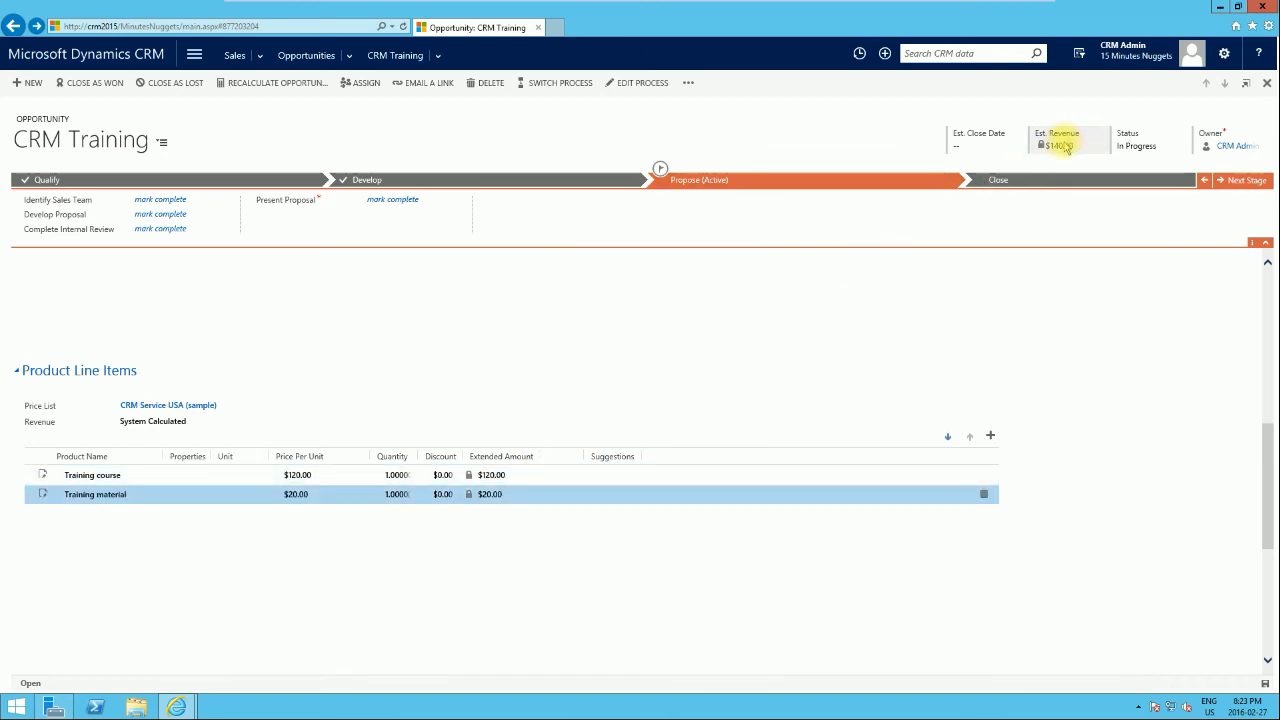
{"action": "left_click", "coordinate": [480, 494]}
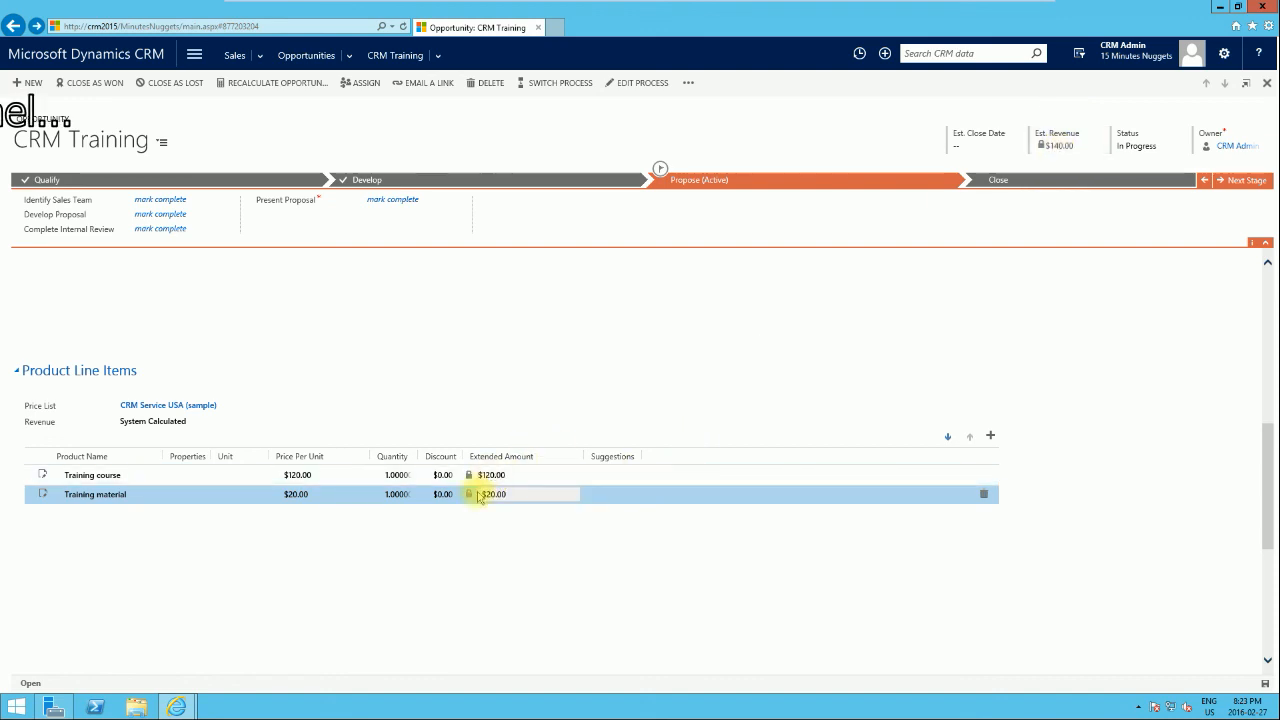
{"action": "scroll", "coordinate": [500, 450], "scroll_direction": "down", "scroll_amount": 5}
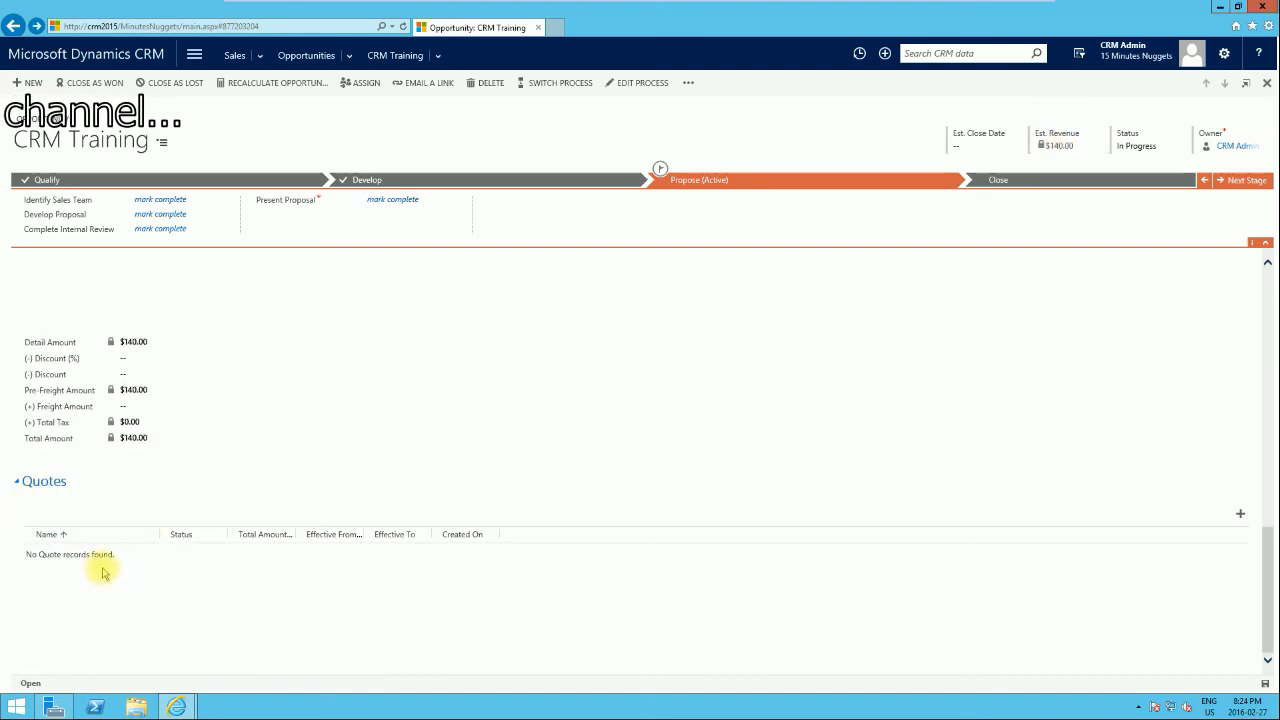